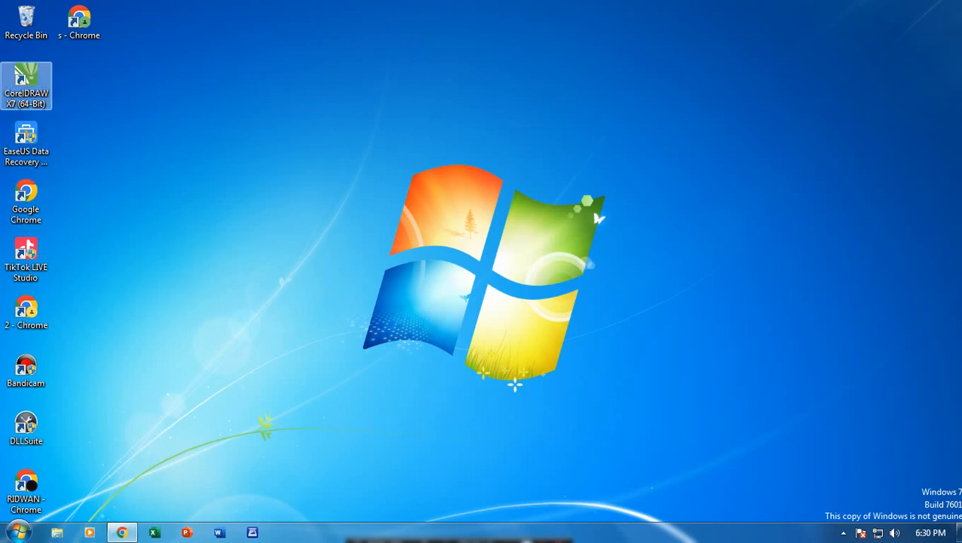
Start CorelDRAW X7 and create a new A4 portrait document in RGB colour mode at 300 dpi.
double_click(26, 86)
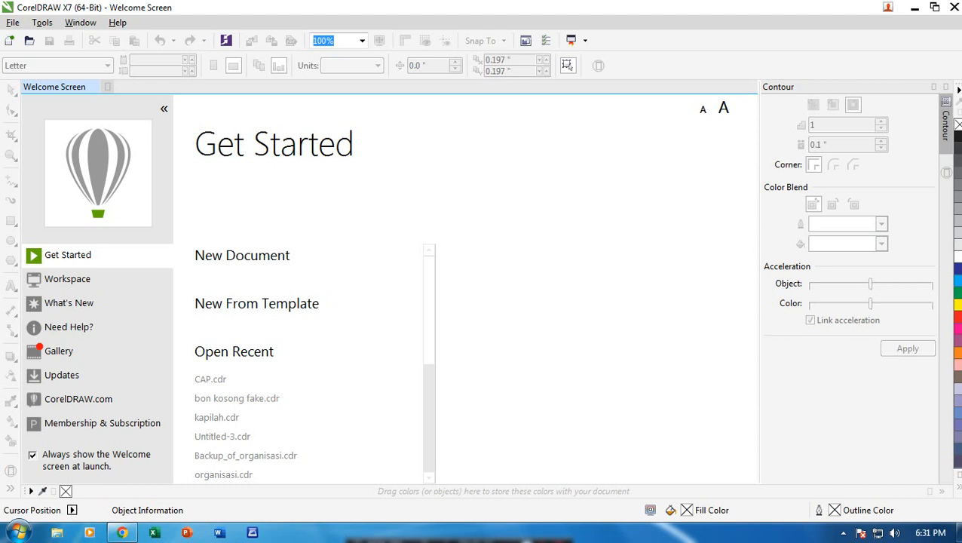
left_click(242, 255)
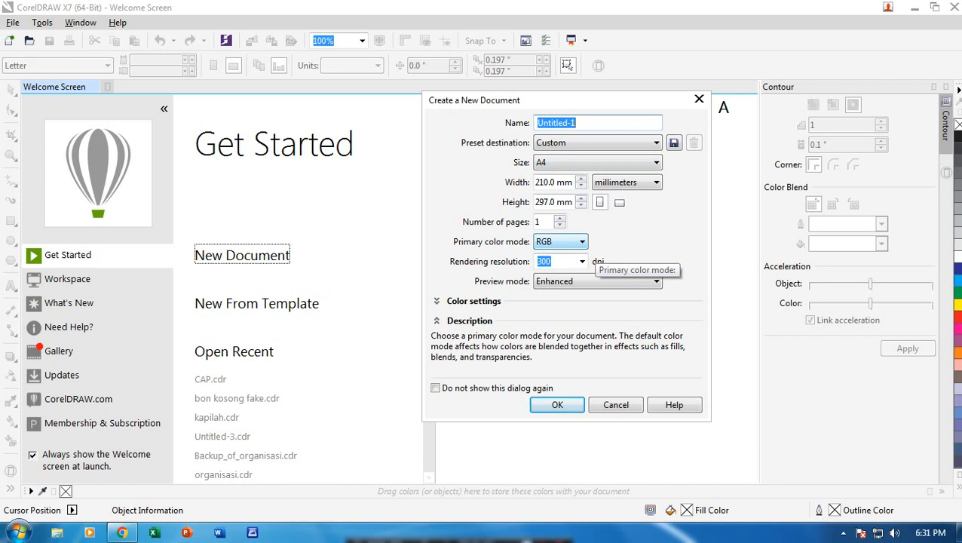
left_click(574, 241)
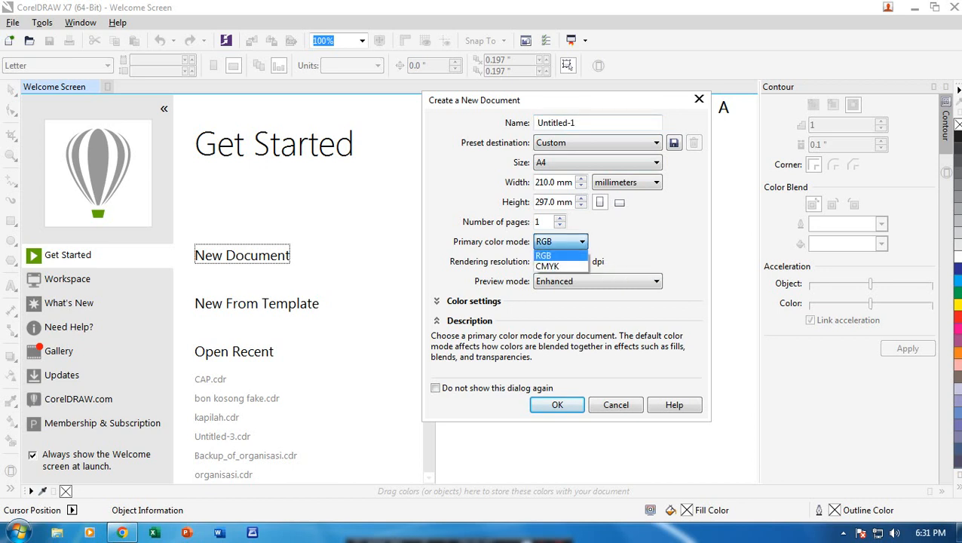
key("Tab")
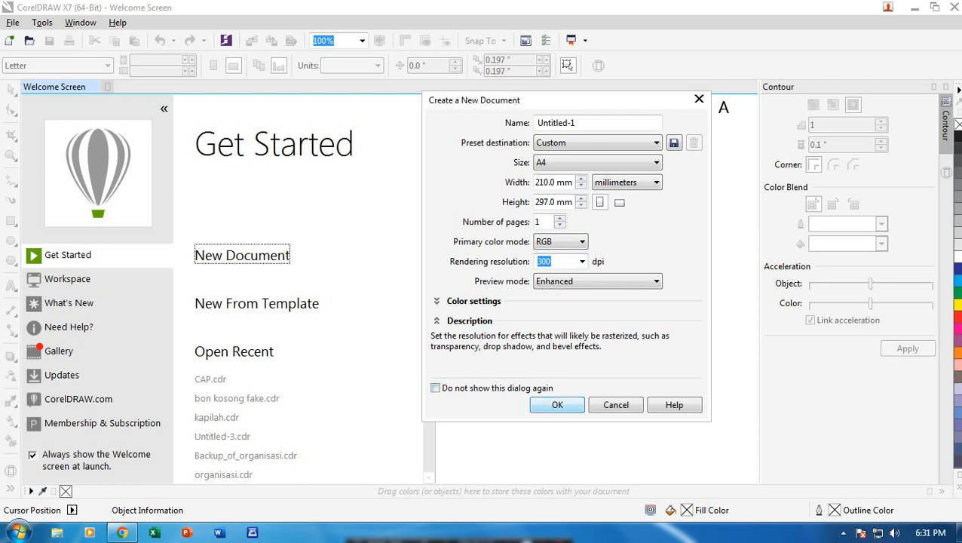
left_click(557, 405)
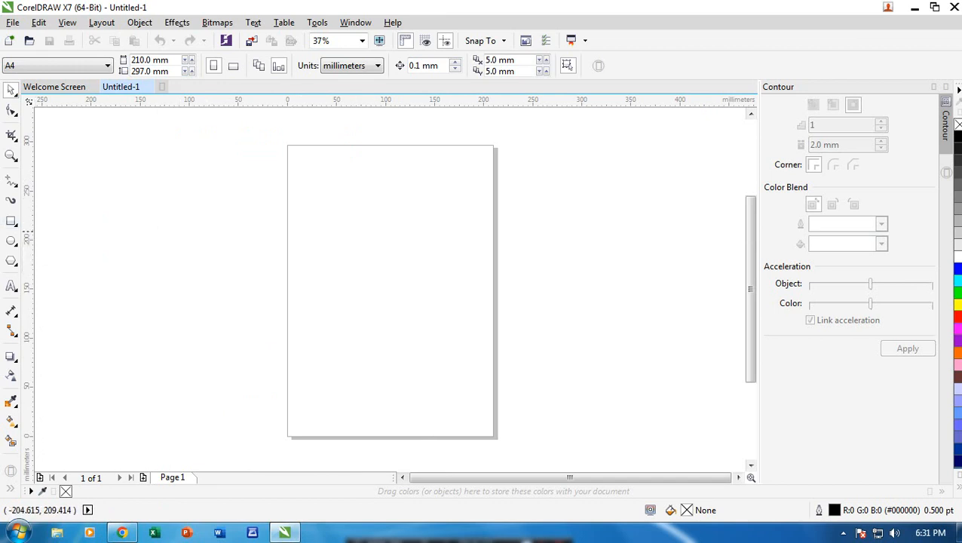
Try drawing a rectangle about 76 by 108 mm beside the page and moving it onto the page.
key("F6")
left_click_drag(169, 201, 244, 308)
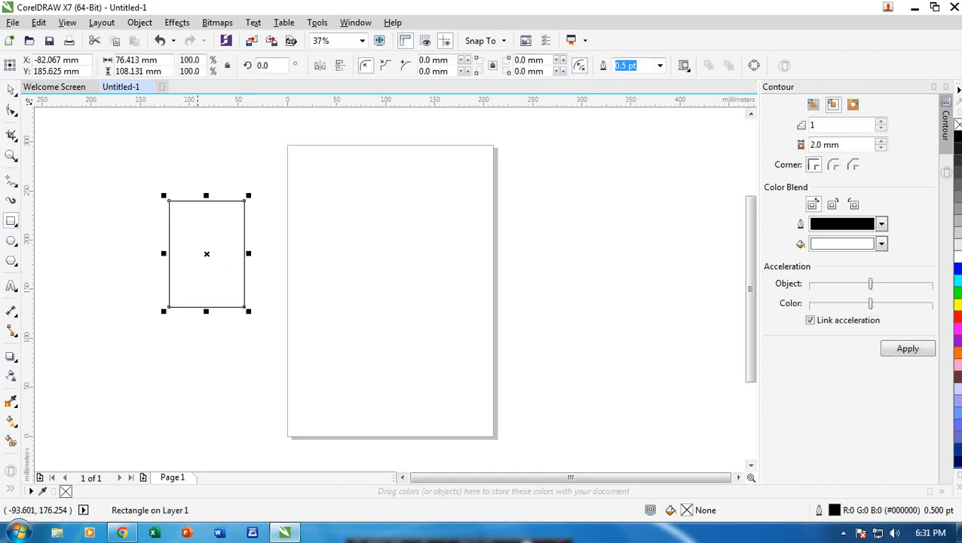
left_click_drag(206, 254, 369, 255)
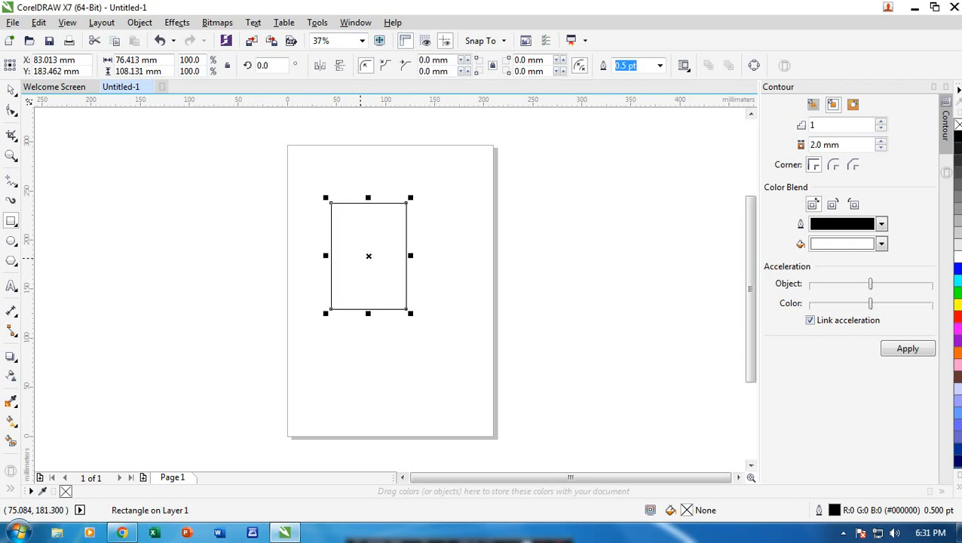
key("Delete")
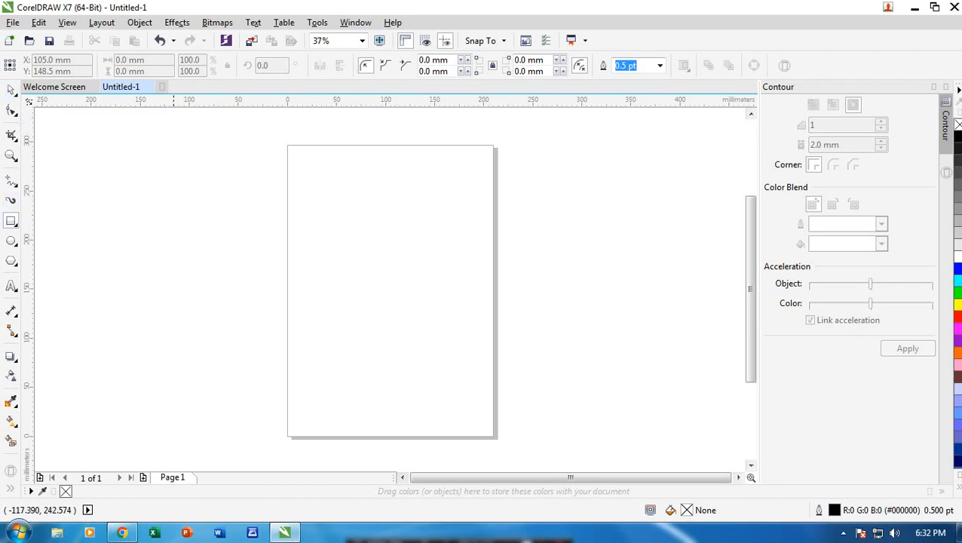
Draw a rectangle about 120 by 92 mm beside the page and move it to the page's upper right area.
left_click_drag(180, 194, 299, 283)
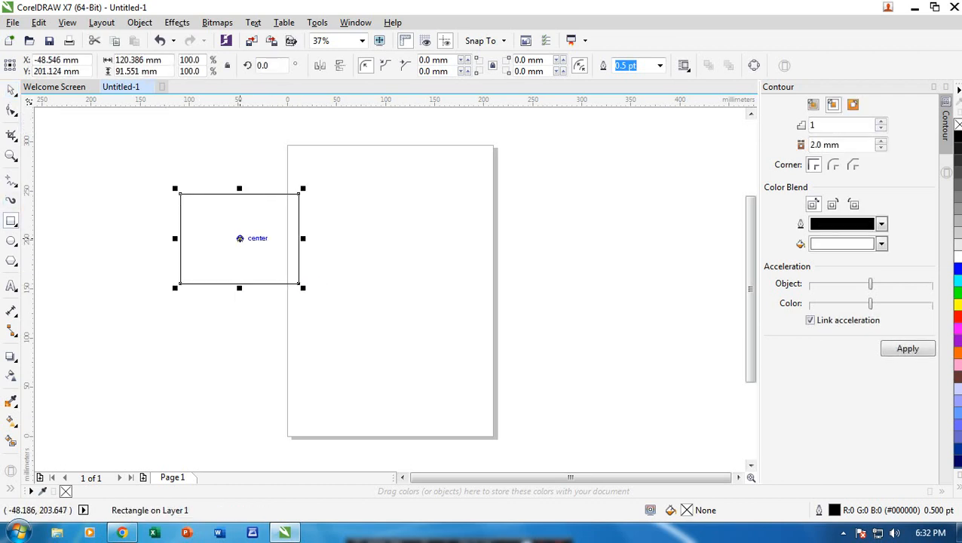
left_click_drag(240, 239, 429, 237)
Rotate the rectangle around its centre to about 59° and turn it back to about 359.8°.
left_click(430, 237)
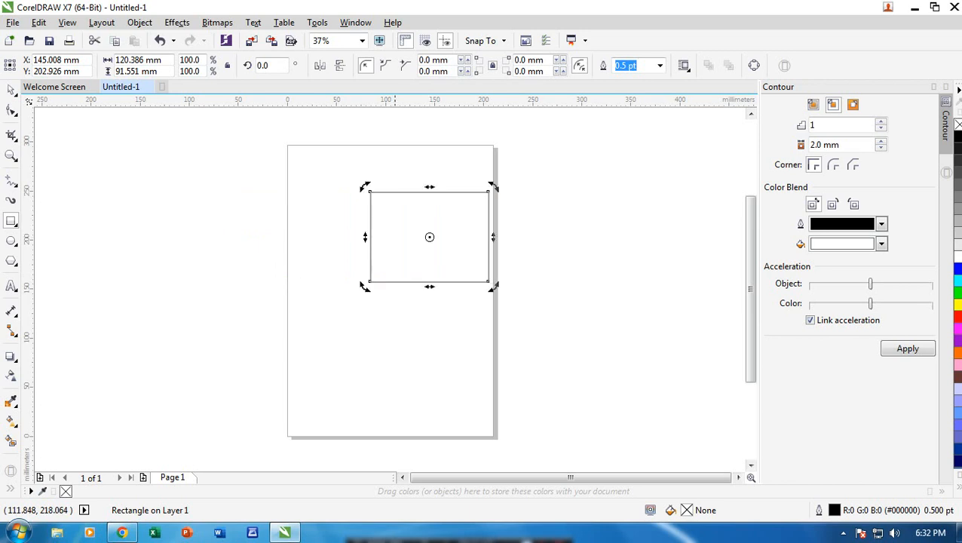
left_click_drag(370, 189, 381, 254)
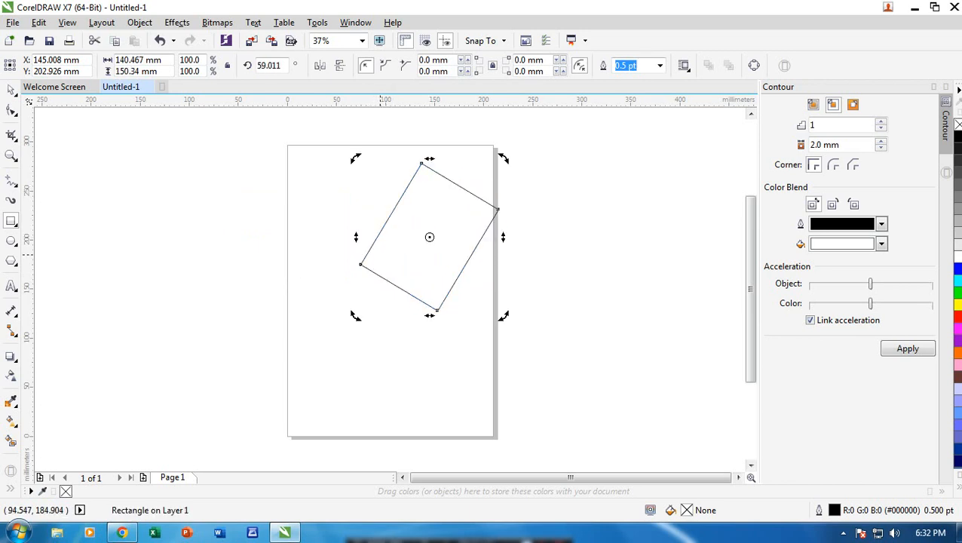
left_click_drag(359, 314, 337, 217)
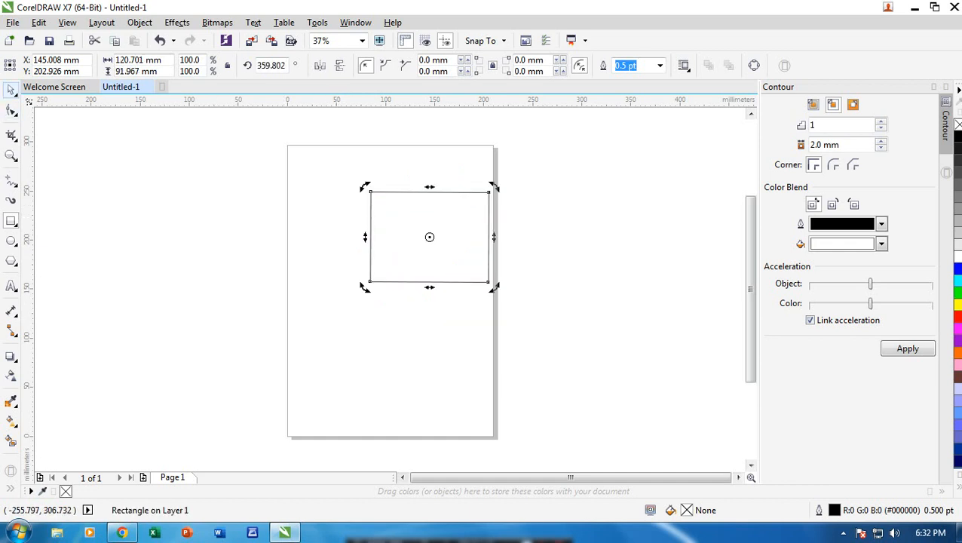
left_click(407, 223)
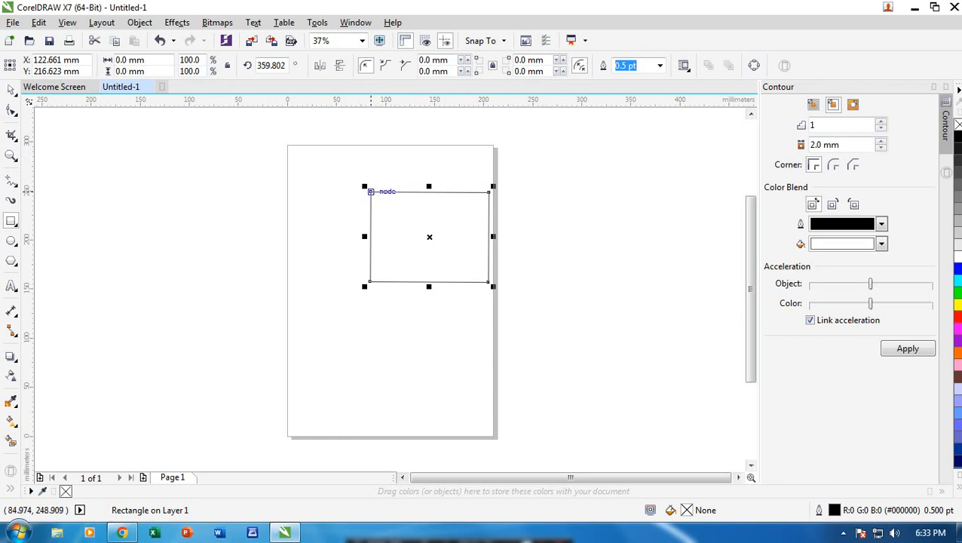
Try editing the rectangle's upper-left corner node with the Shape tool.
scroll(369, 191, "up", 2)
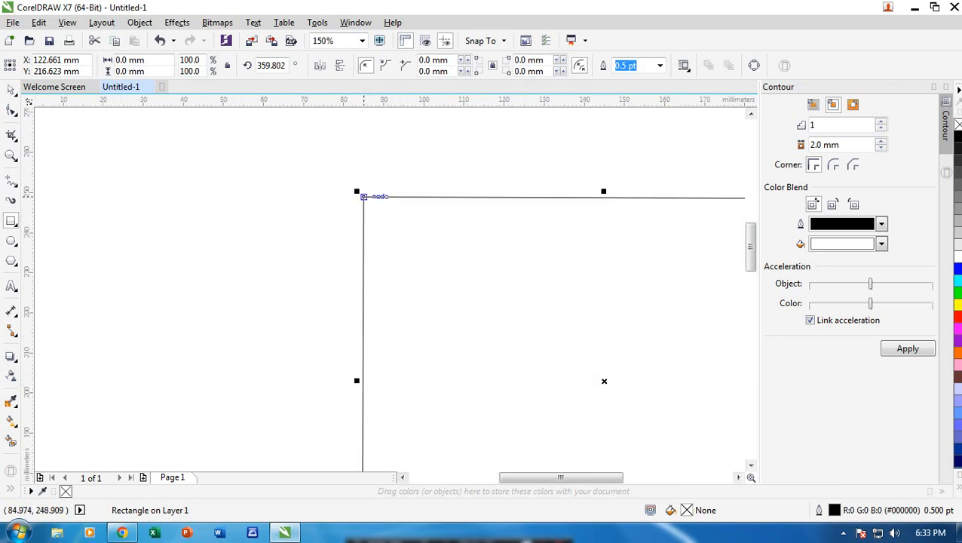
scroll(364, 196, "down", 2)
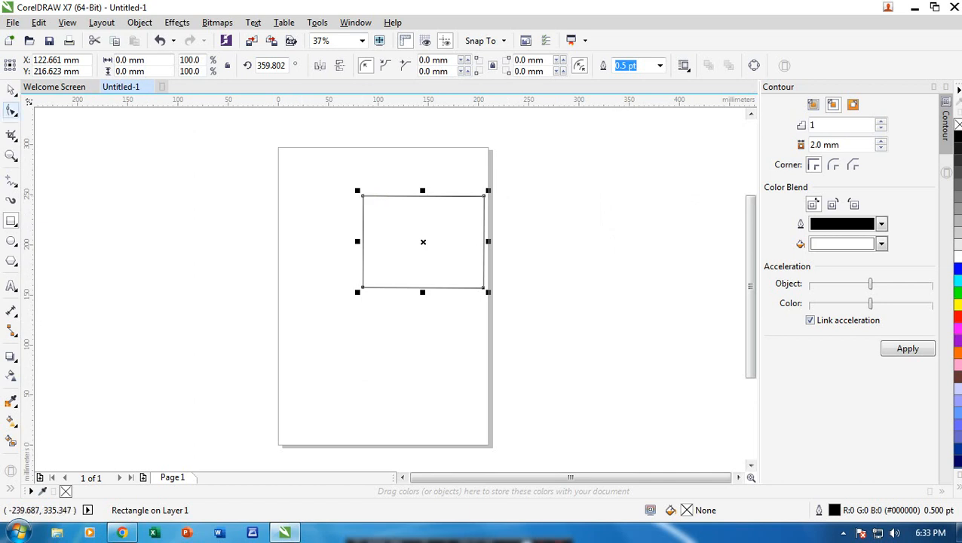
left_click(12, 111)
left_click(362, 196)
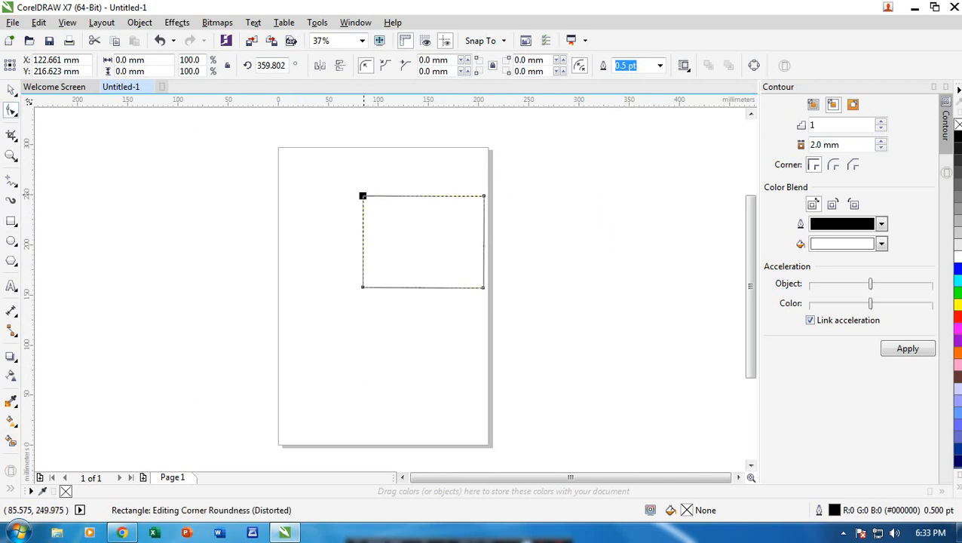
mouse_move(363, 196)
left_mouse_down()
mouse_move(361, 237)
mouse_move(363, 196)
left_mouse_up()
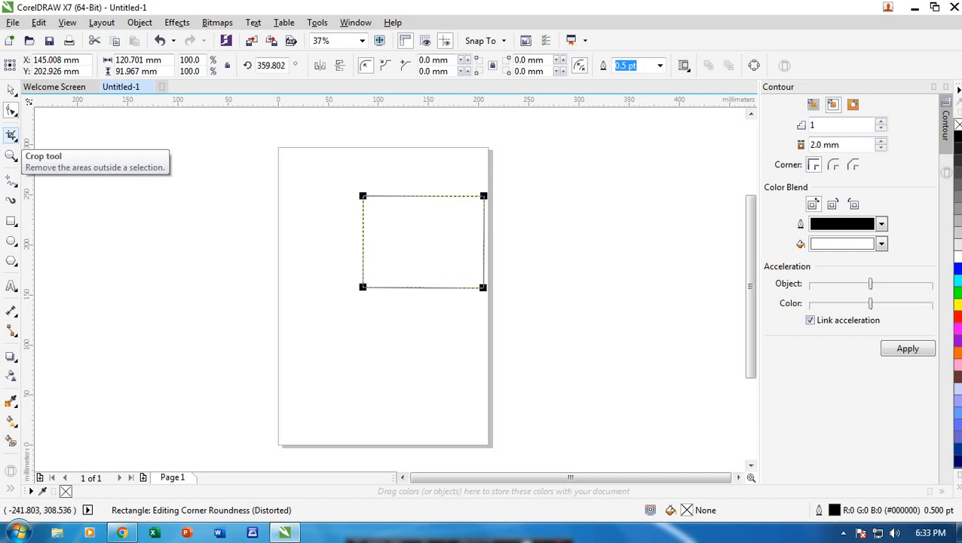
left_click(11, 135)
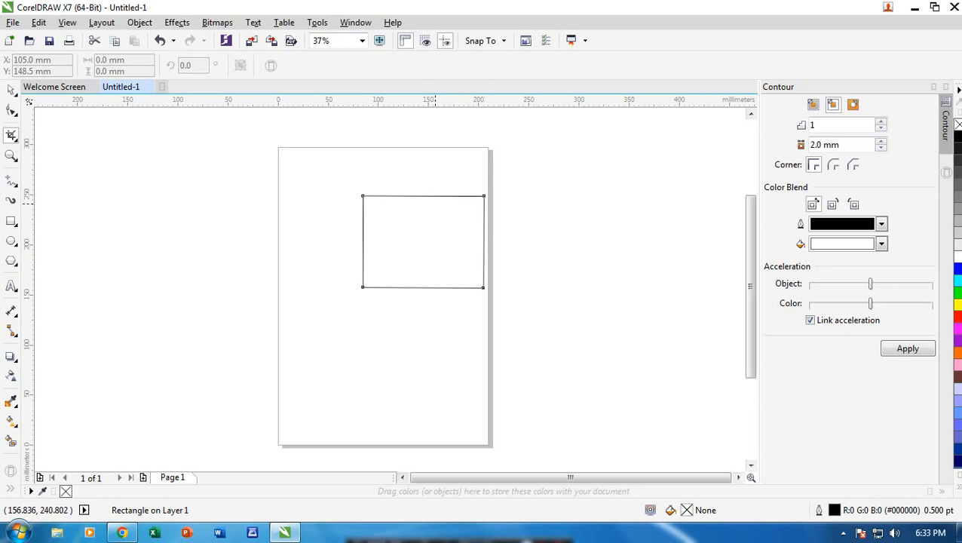
left_click(11, 155)
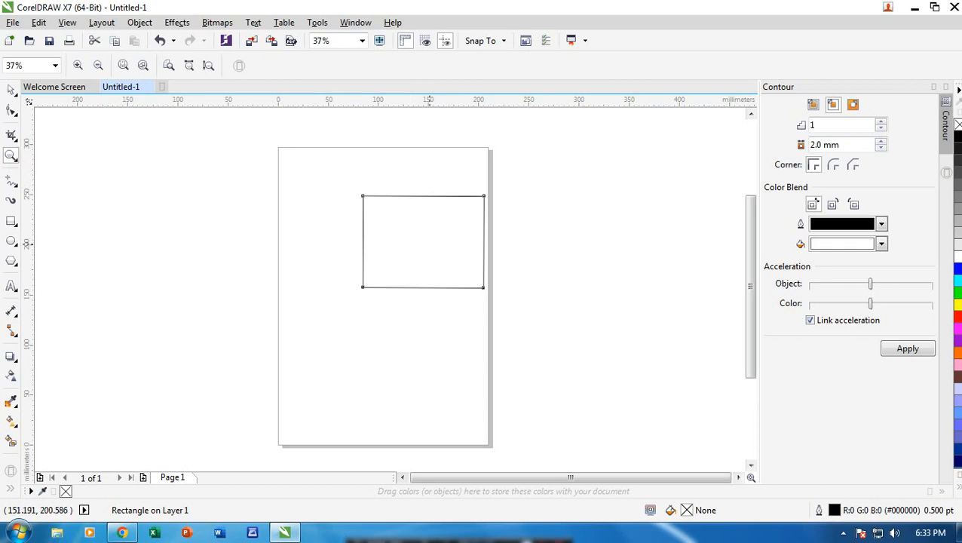
left_click(430, 245)
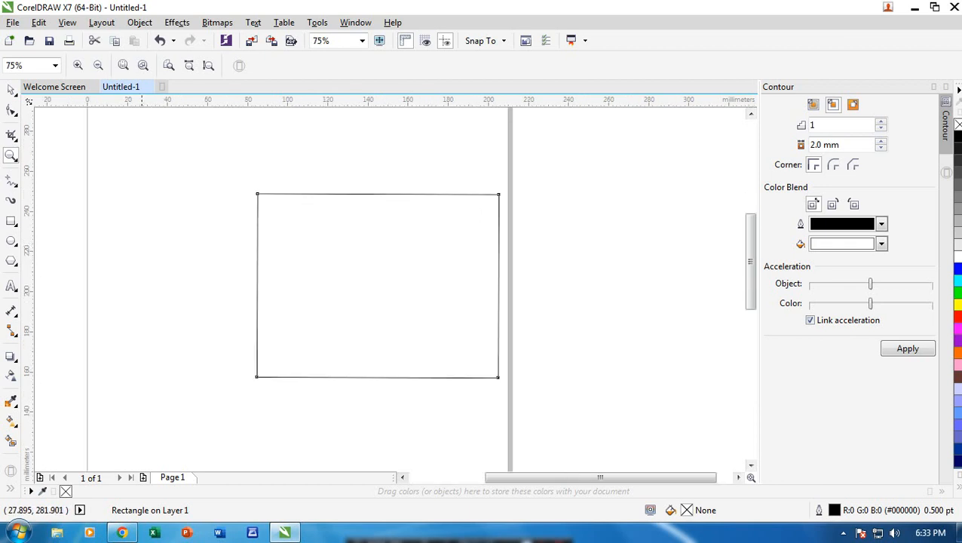
left_click(98, 66)
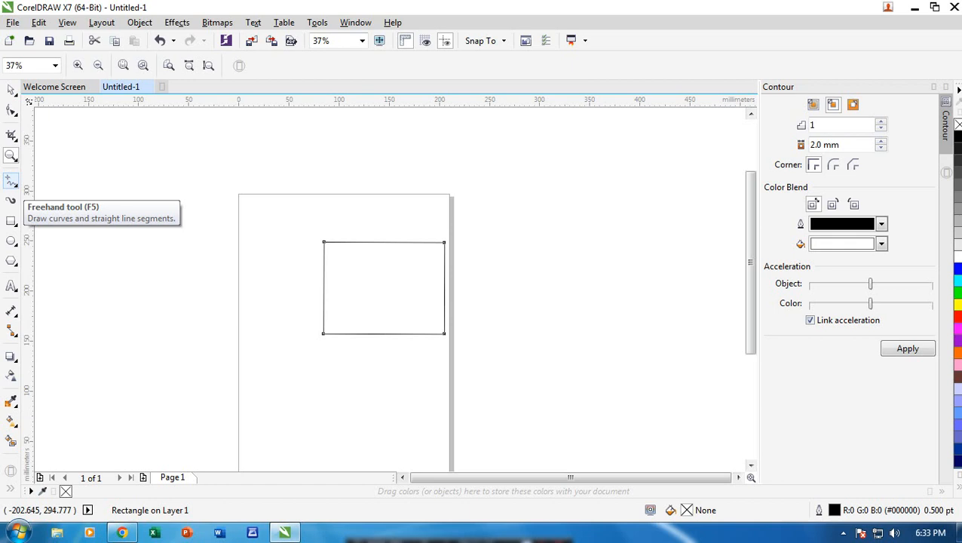
Try drawing a looping freehand curve about 385 by 215 mm across the page and its surroundings.
left_click(12, 181)
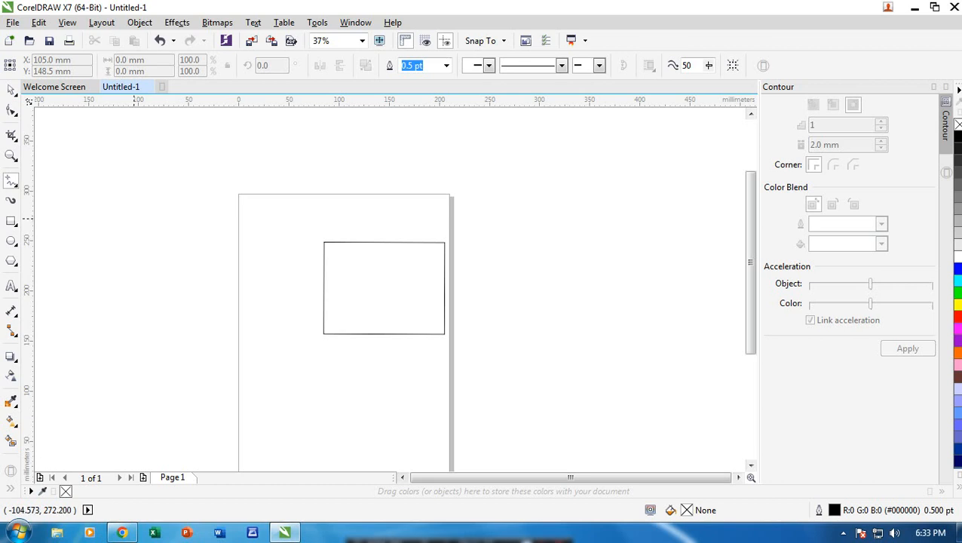
mouse_move(133, 217)
left_mouse_down()
mouse_move(148, 262)
mouse_move(208, 286)
mouse_move(210, 195)
left_mouse_up()
mouse_move(338, 230)
left_mouse_down()
mouse_move(329, 322)
mouse_move(403, 368)
mouse_move(504, 323)
mouse_move(401, 190)
left_mouse_up()
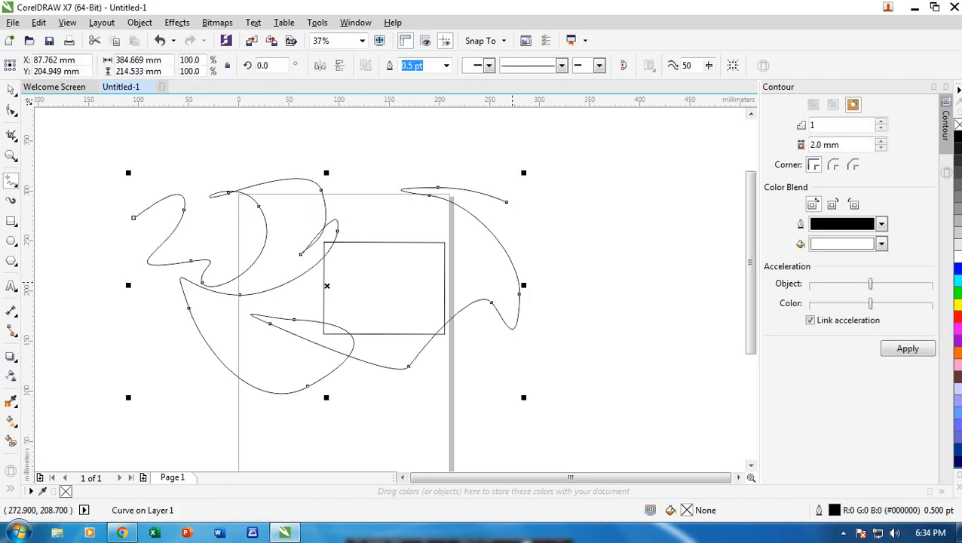
key("Delete")
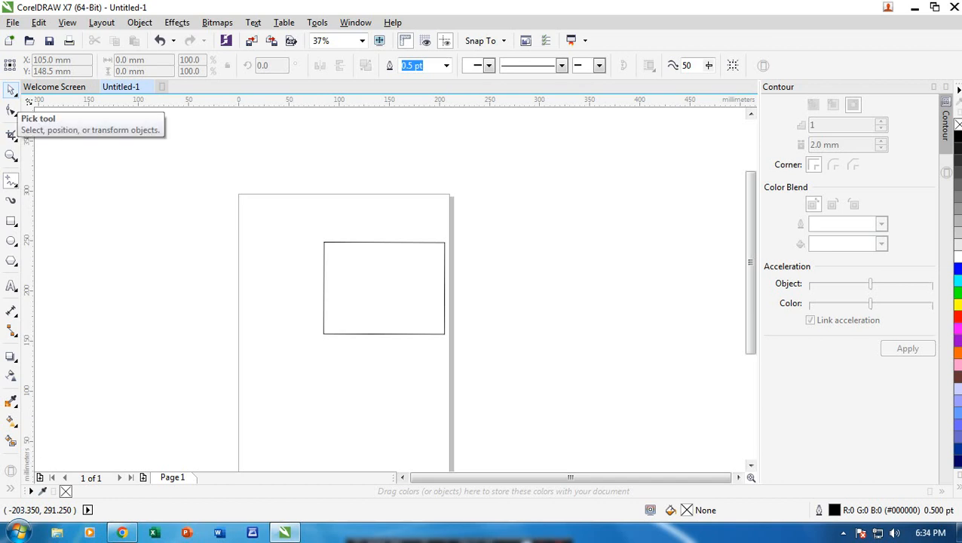
left_click(14, 94)
left_click(14, 114)
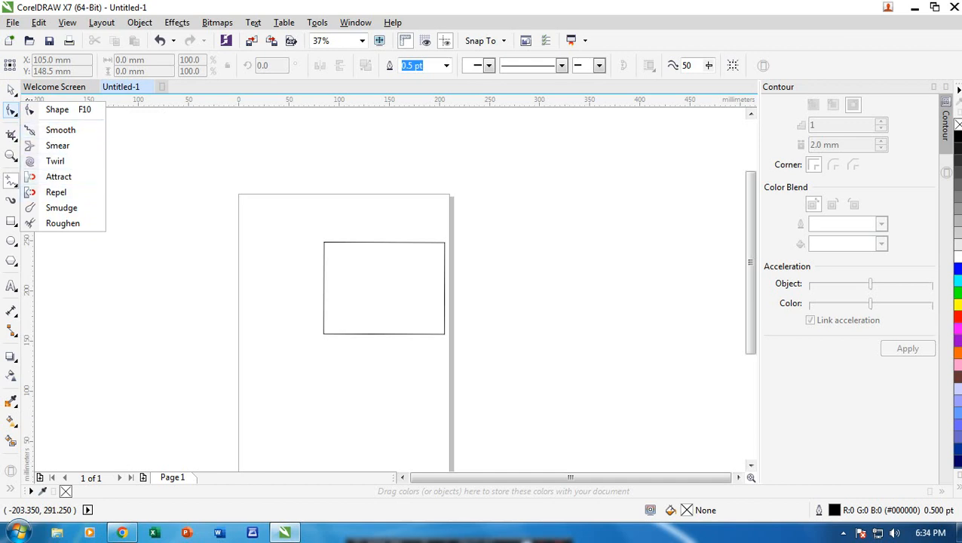
left_click(14, 135)
left_click(12, 156)
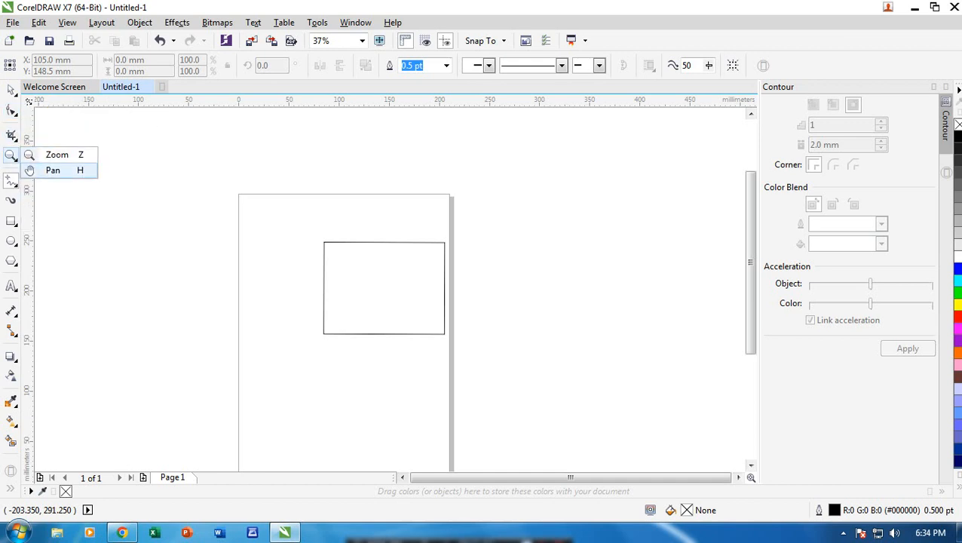
left_click(12, 181)
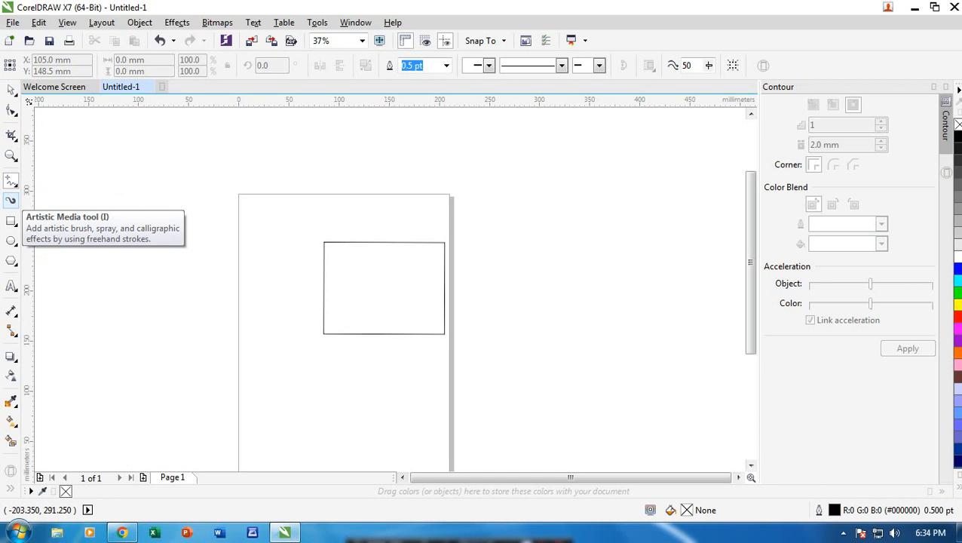
Try painting a wavy 12.7 mm wide Artistic Media stroke across the page's upper left edge.
left_click(11, 200)
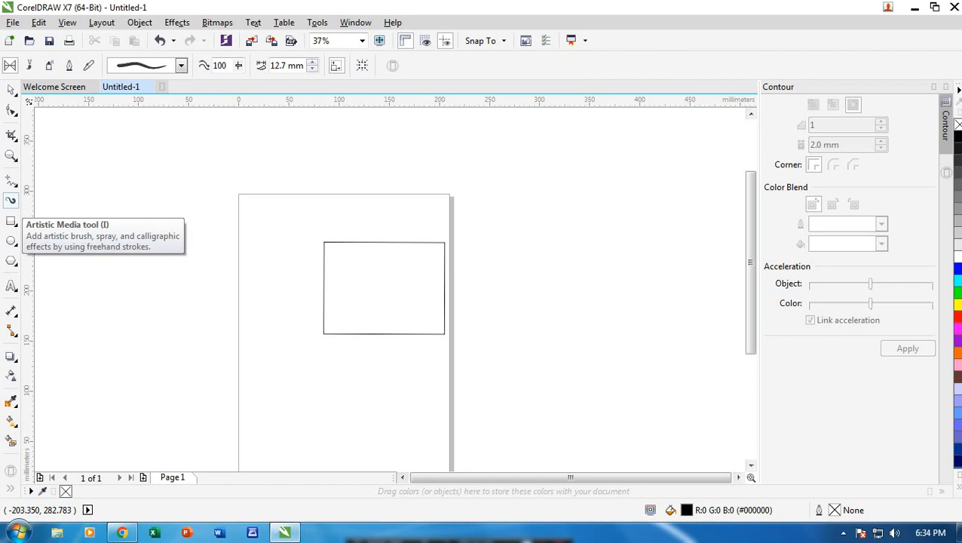
left_click_drag(115, 200, 286, 227)
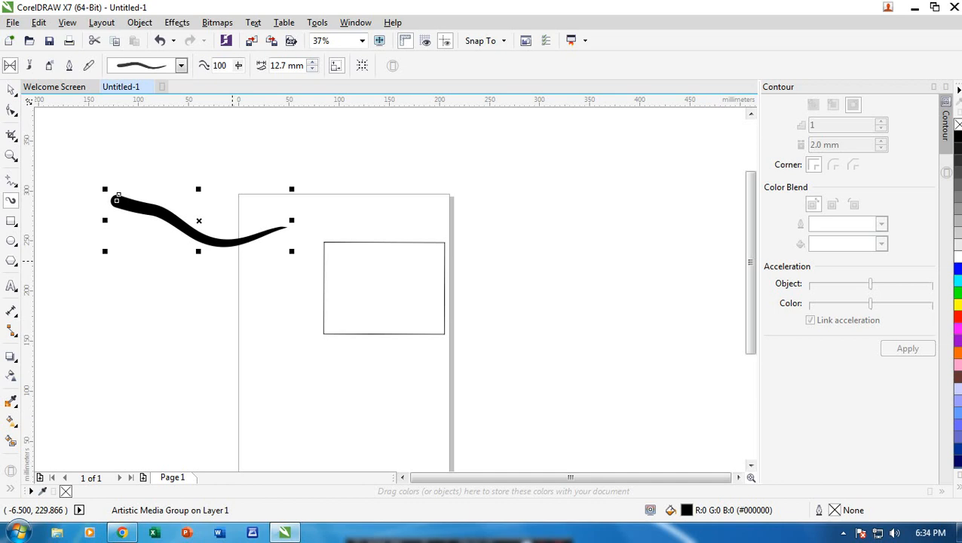
key("Delete")
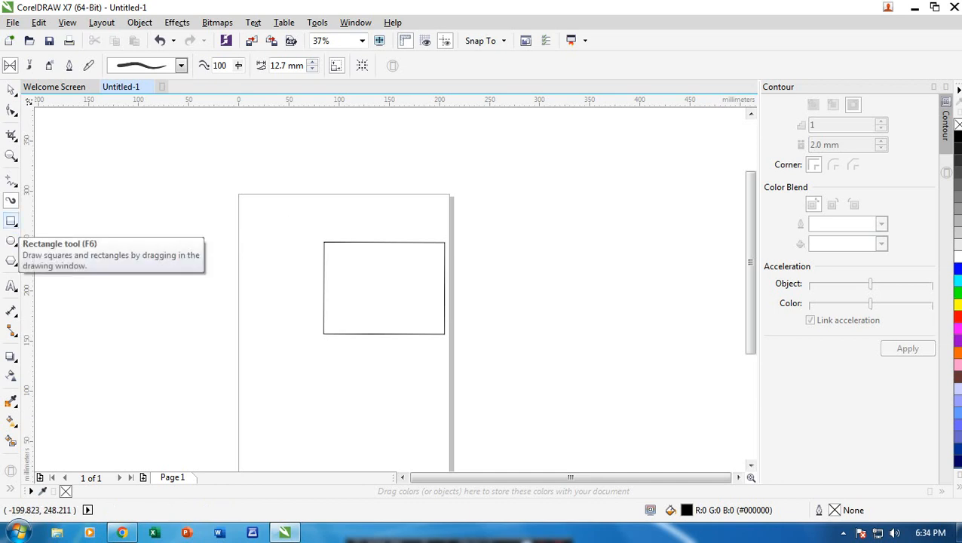
Try drawing a rectangle about 176 by 75 mm across the page's left edge.
left_click(12, 221)
left_click_drag(126, 235, 303, 311)
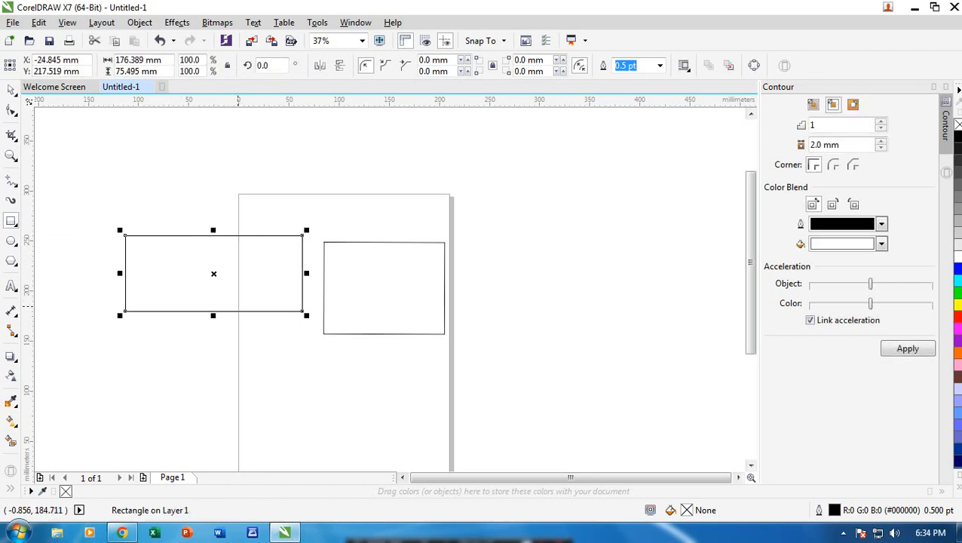
key("Delete")
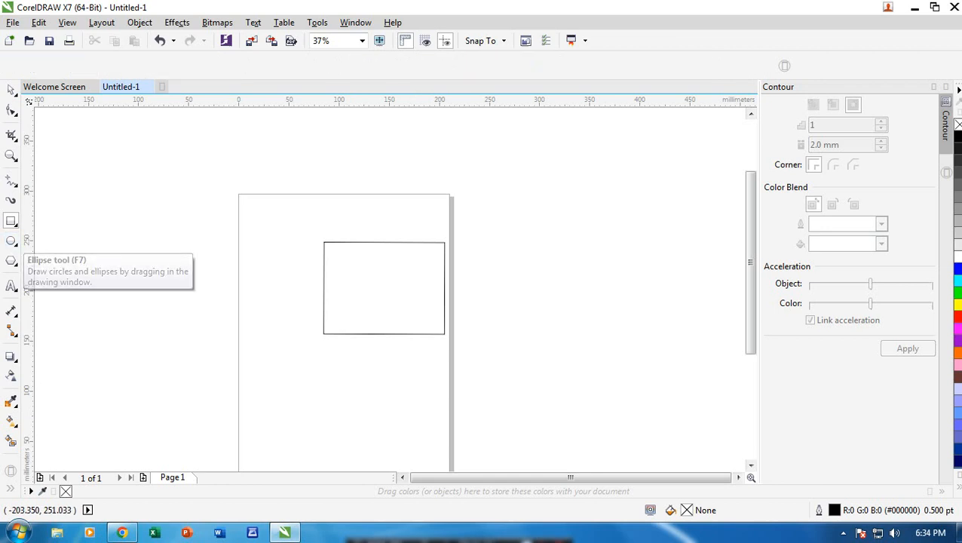
Draw an almost circular ellipse about 98 by 101 mm over the page's upper left corner.
left_click(11, 240)
mouse_move(173, 171)
left_mouse_down()
mouse_move(251, 260)
mouse_move(325, 288)
mouse_move(315, 256)
mouse_move(267, 335)
mouse_move(254, 216)
mouse_move(267, 303)
mouse_move(260, 288)
mouse_move(277, 302)
mouse_move(245, 271)
mouse_move(293, 246)
mouse_move(247, 276)
mouse_move(202, 227)
mouse_move(299, 298)
mouse_move(285, 287)
left_mouse_up()
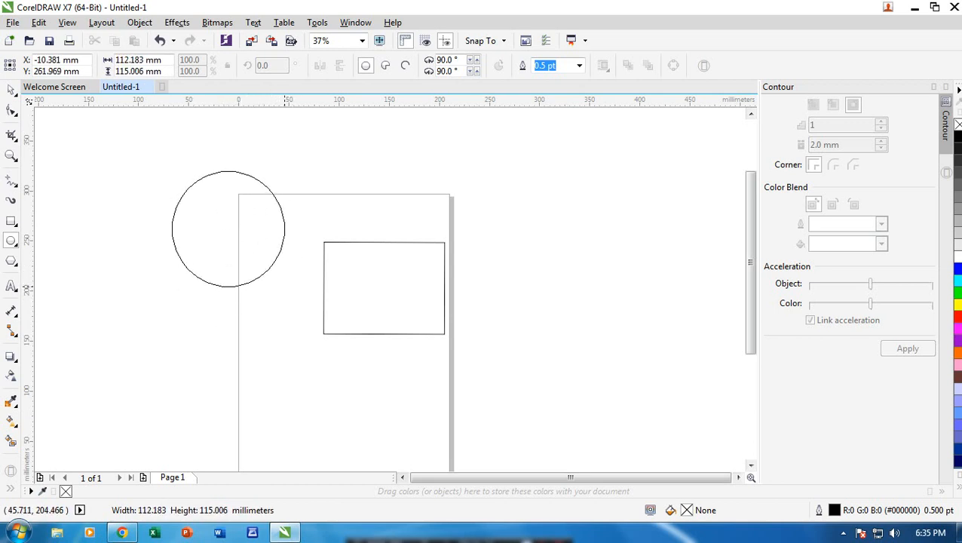
left_click_drag(172, 171, 59, 55)
mouse_move(284, 285)
left_mouse_down()
mouse_move(211, 213)
mouse_move(324, 325)
mouse_move(255, 254)
mouse_move(323, 323)
mouse_move(270, 272)
left_mouse_up()
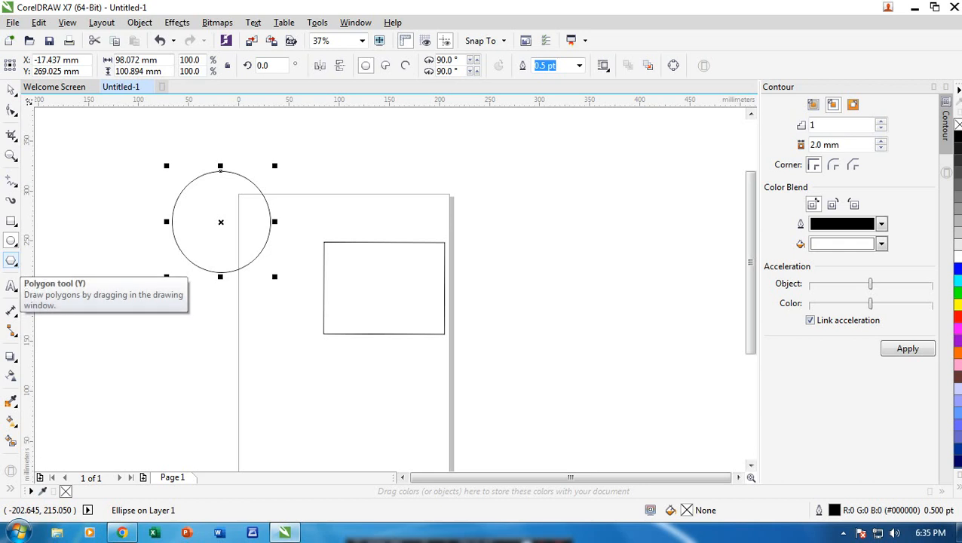
Draw a five-sided polygon about 111 by 103 mm below the rectangle, along the page's left edge.
left_click(11, 260)
left_click_drag(236, 325, 350, 441)
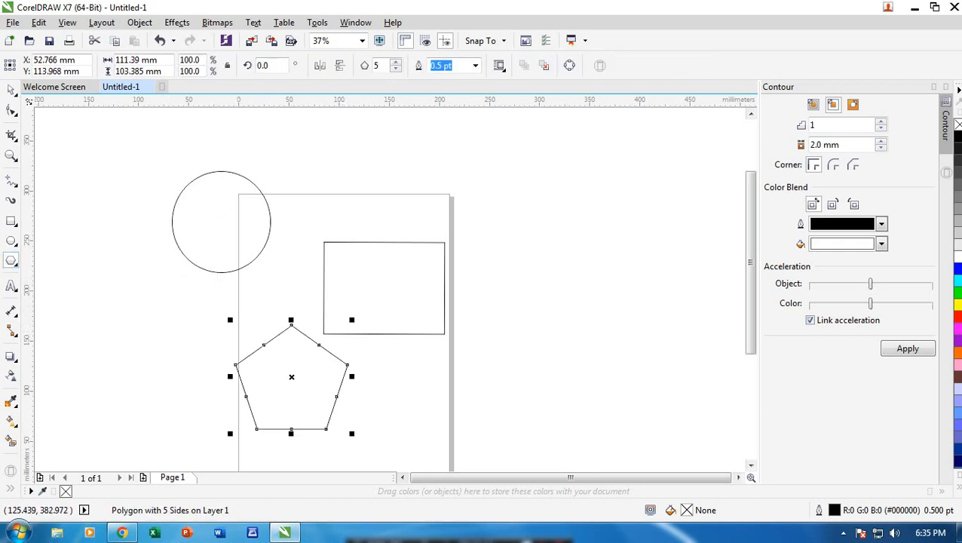
Set the polygon's number of sides to 8.
left_click(396, 61)
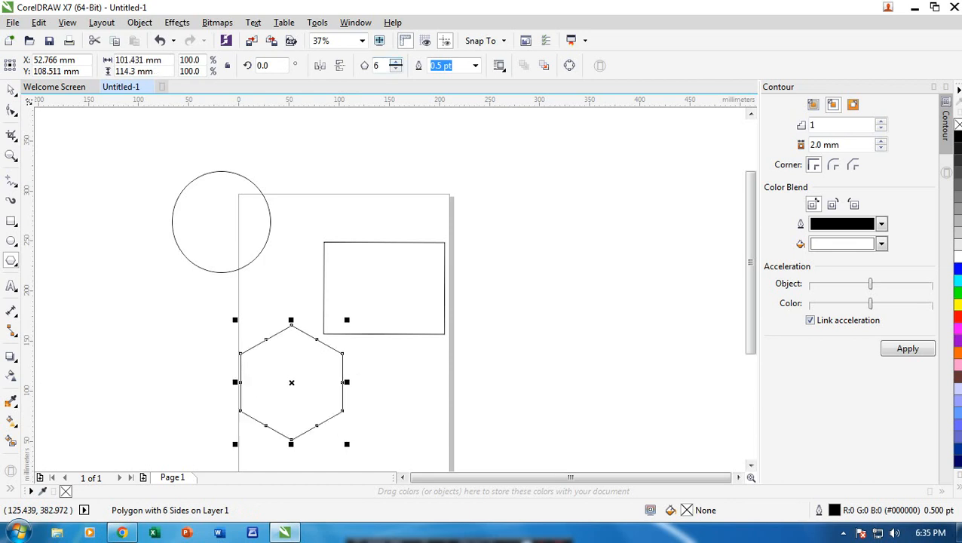
left_click(395, 61)
left_click(395, 61)
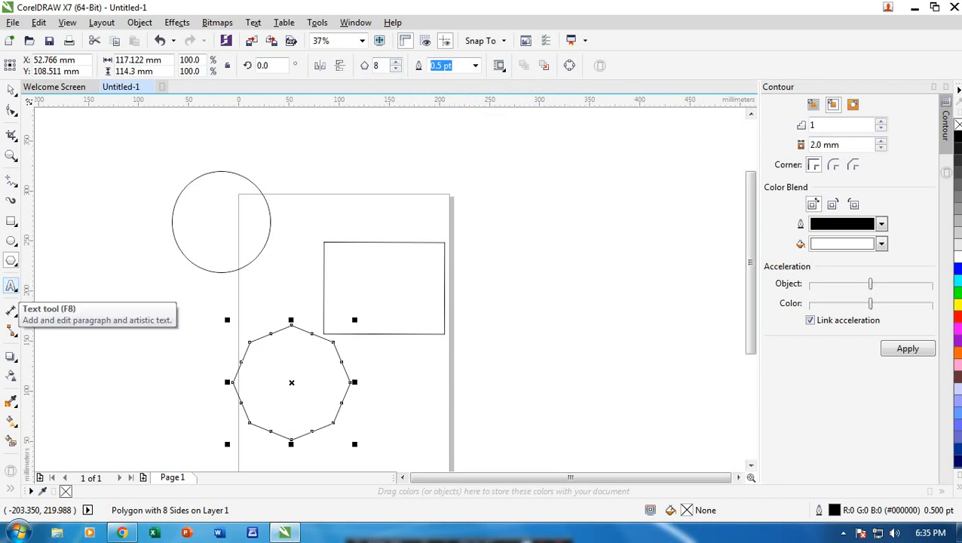
Add the artistic text "tulisan" above the page's upper edge.
left_click(11, 286)
left_click(347, 152)
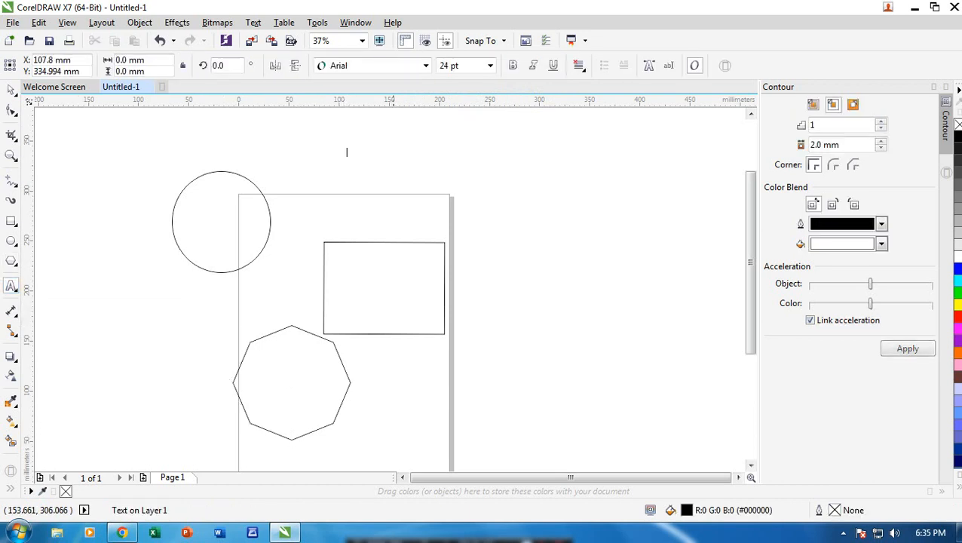
type("tul")
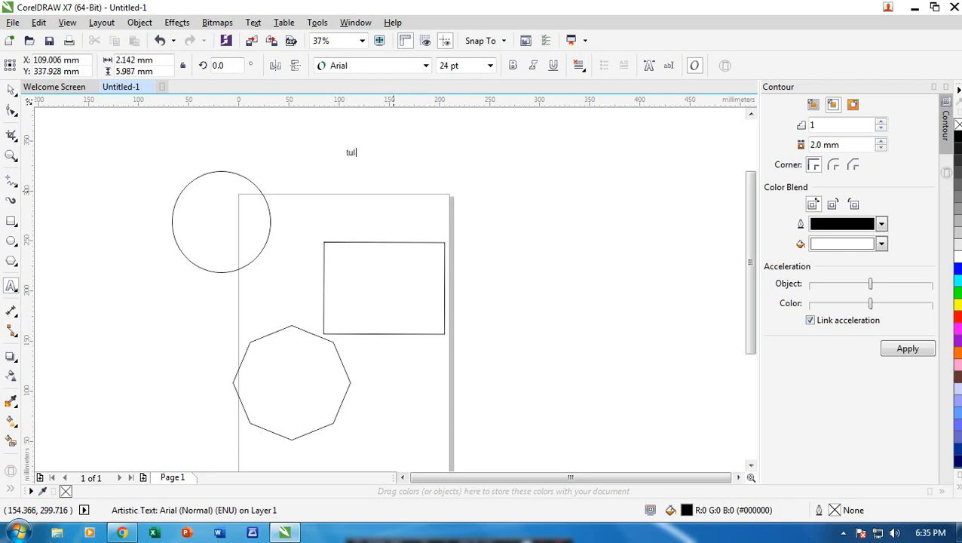
type("isan")
Change the font of the word "tulisan" to Arial Black.
double_click(357, 152)
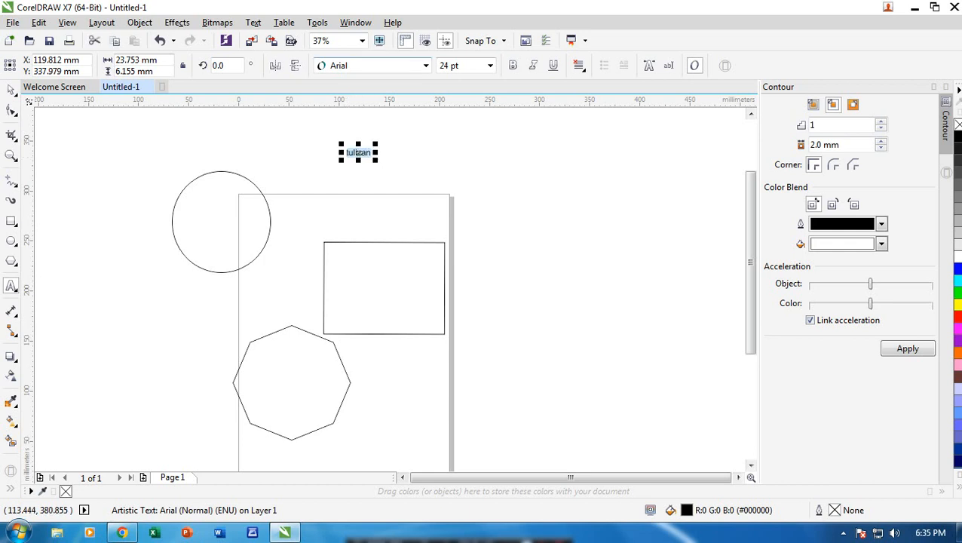
left_click(426, 65)
left_click(584, 240)
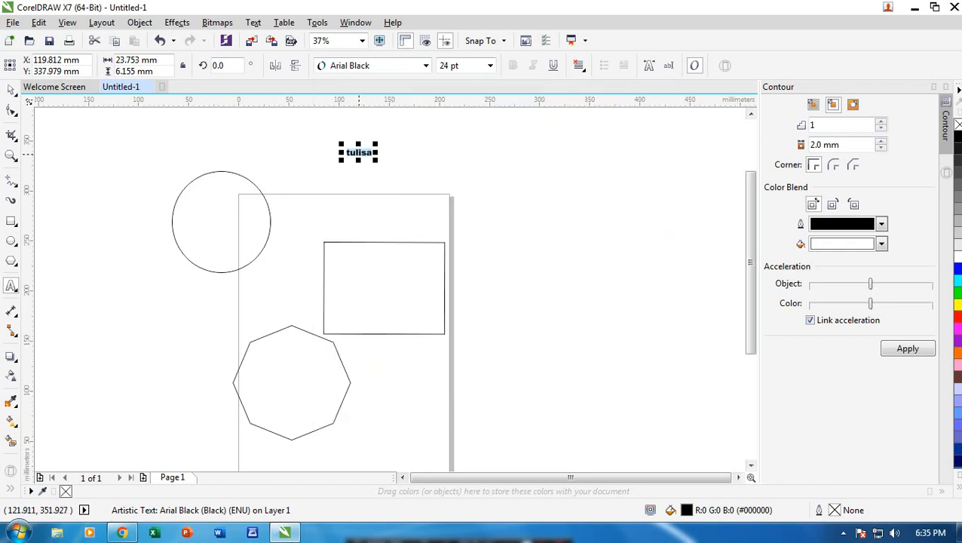
scroll(360, 149, "up", 2)
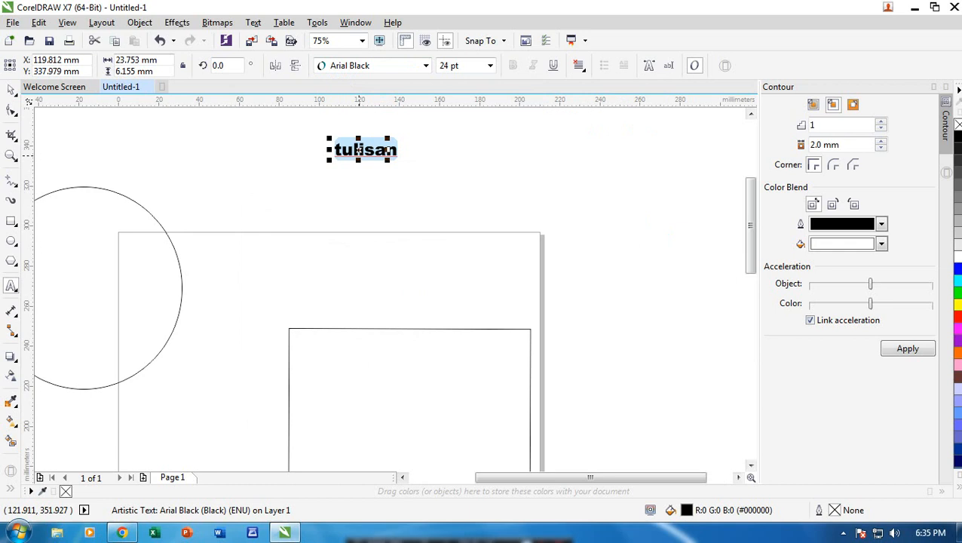
scroll(361, 149, "down", 2)
scroll(359, 150, "up", 4)
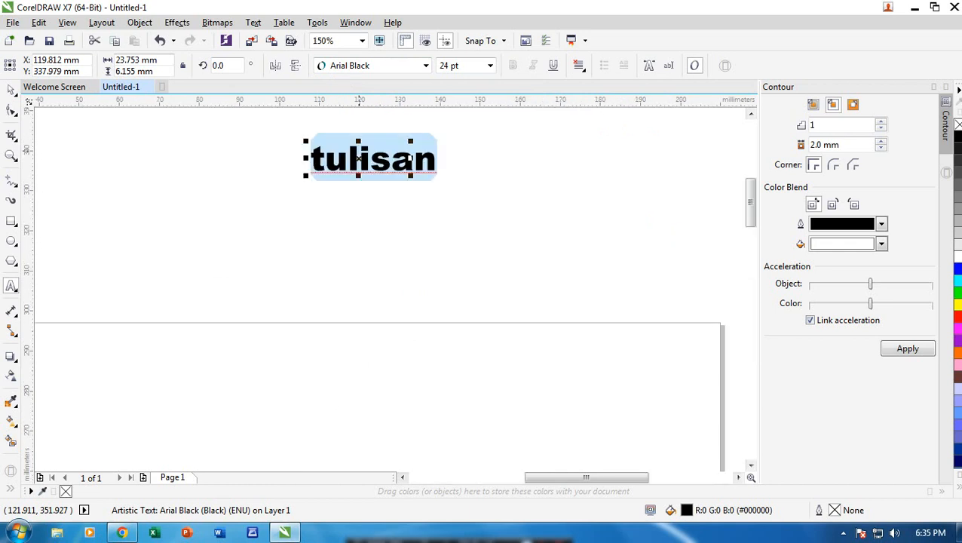
scroll(359, 157, "down", 1)
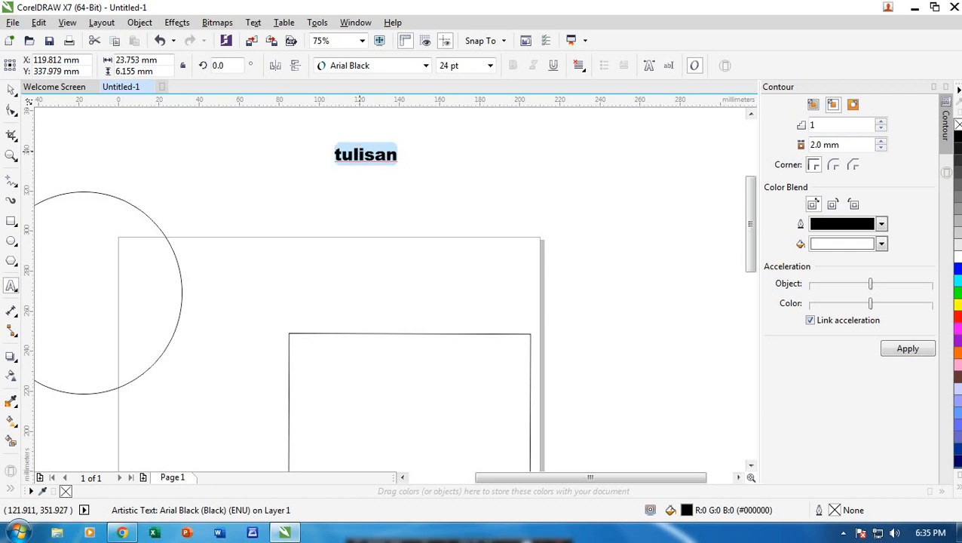
Change the case of the text above the page to UPPERCASE.
key("shift+F3")
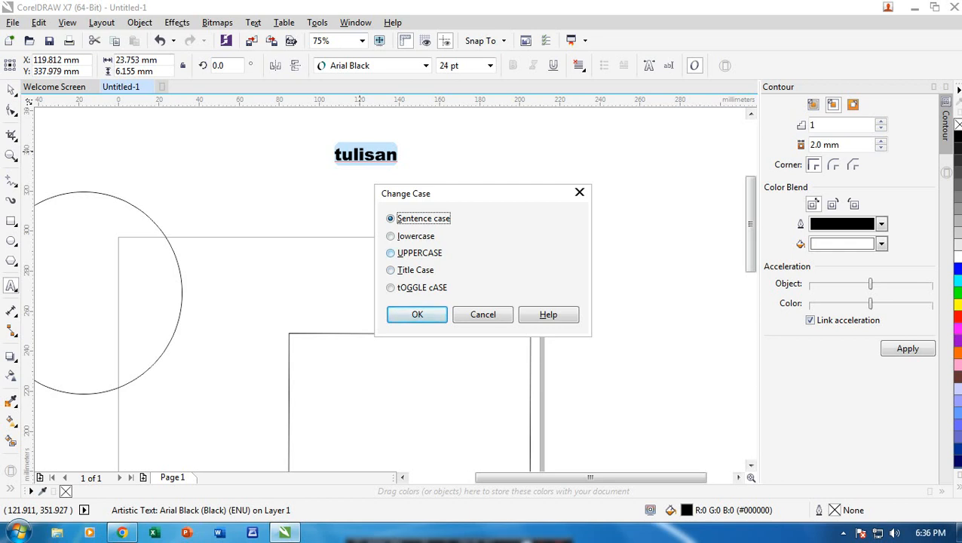
key("alt+u")
key("Return")
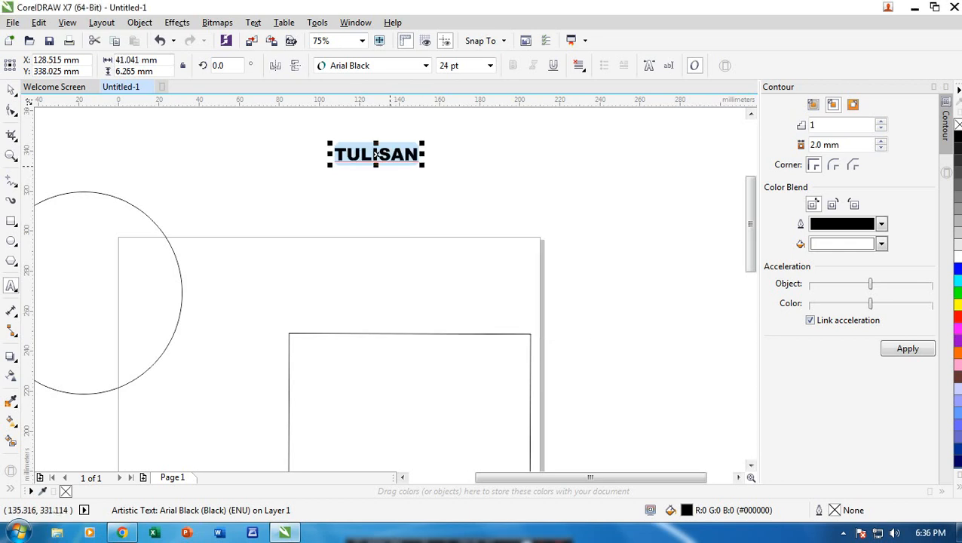
left_click(375, 154)
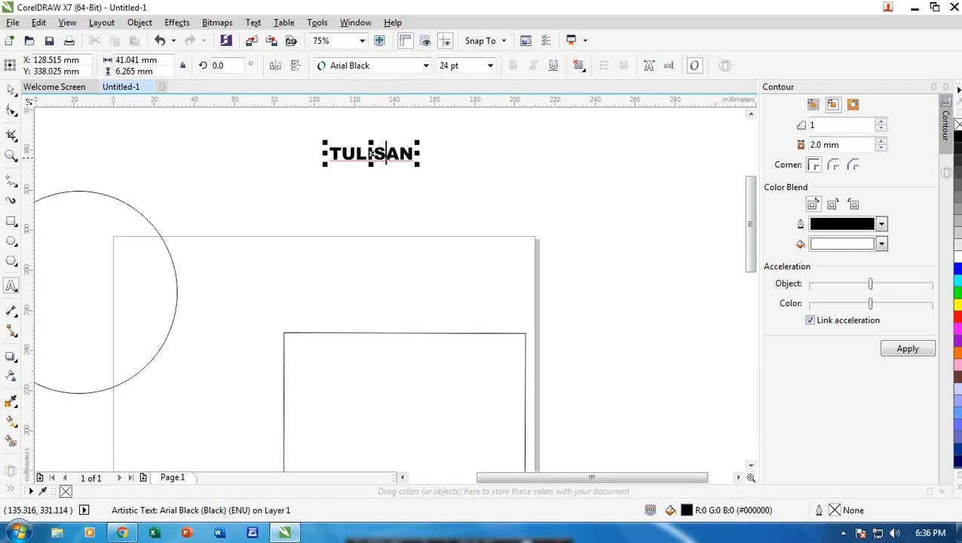
Draw a parallel dimension about 277 mm long from outside the page across the octagon, plus a vertical one beside the page.
scroll(444, 170, "down", 3)
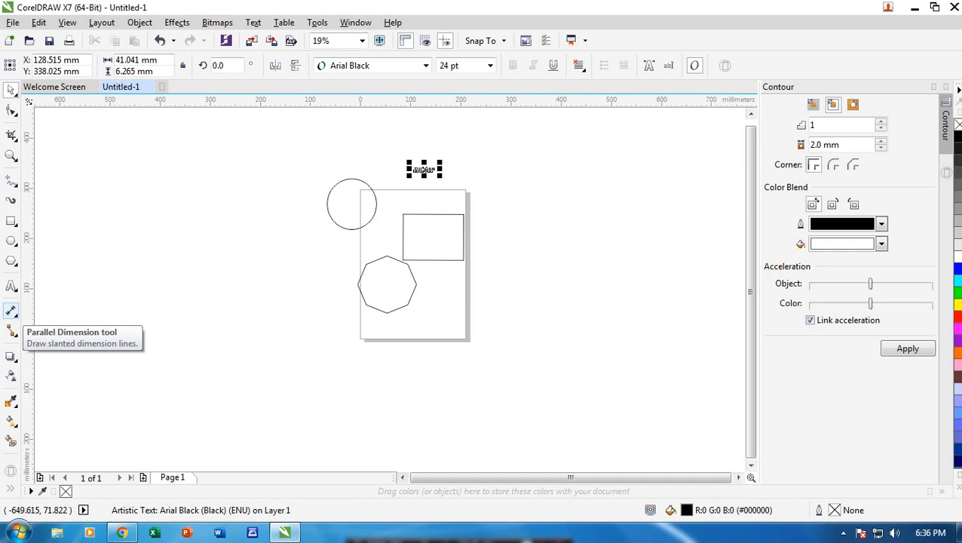
left_click(11, 311)
left_click_drag(275, 291, 414, 290)
left_click(262, 289)
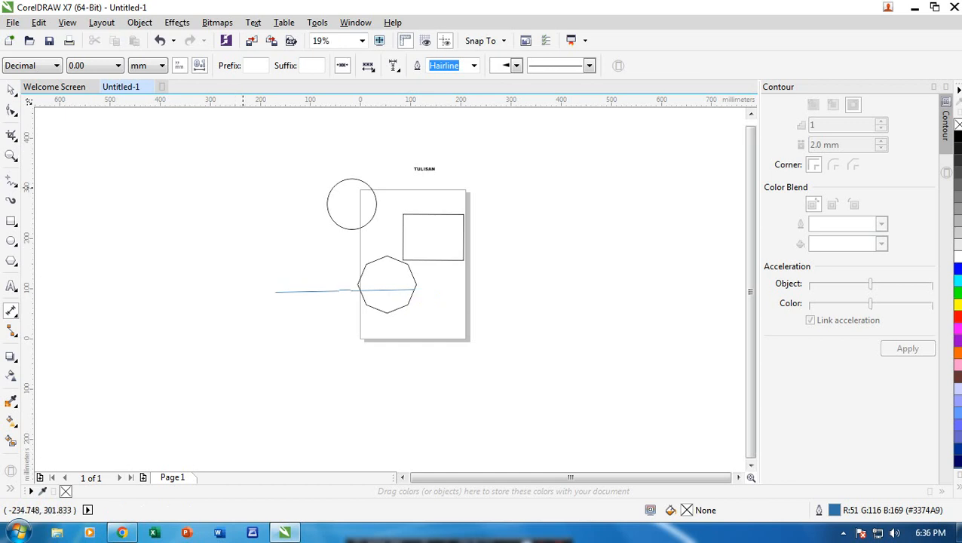
left_click_drag(244, 188, 243, 276)
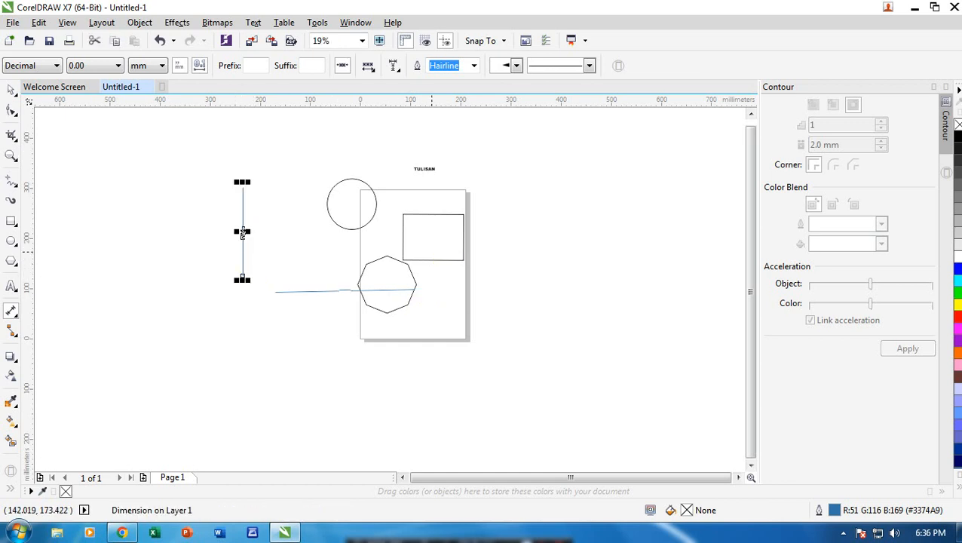
Dimension the rectangle's left side with a vertical dimension line just outside it, and check it against the rectangle's own size.
scroll(433, 249, "up", 2)
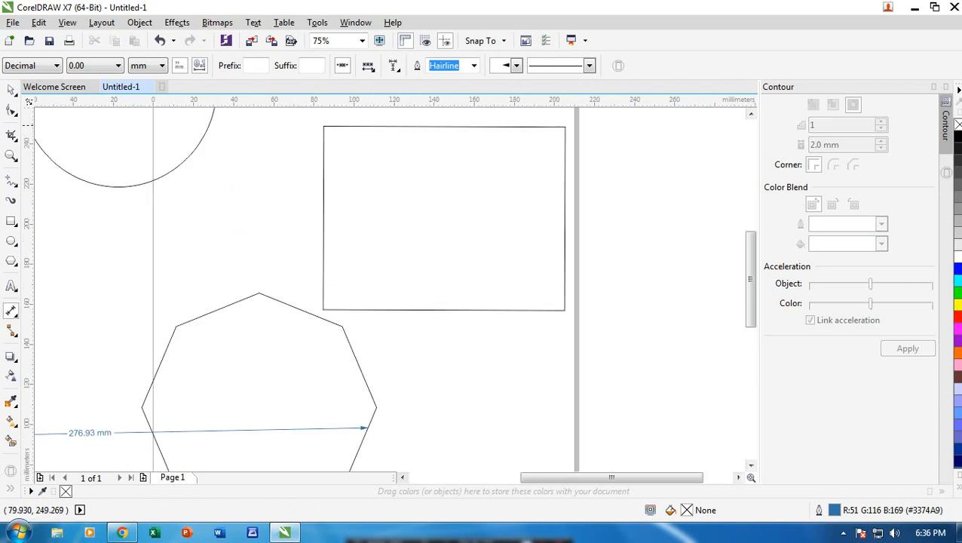
left_click_drag(316, 126, 315, 305)
left_click(314, 305)
scroll(309, 230, "up", 1)
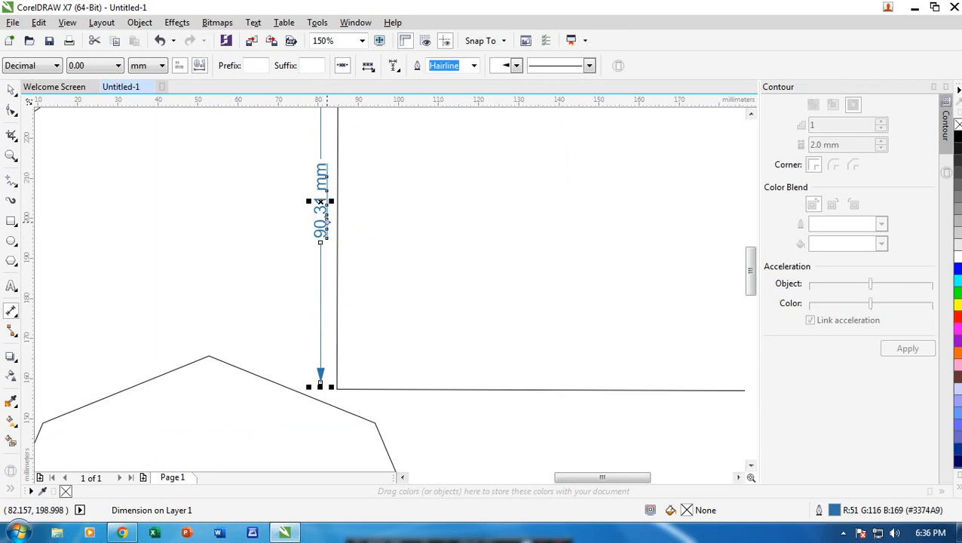
scroll(291, 201, "down", 1)
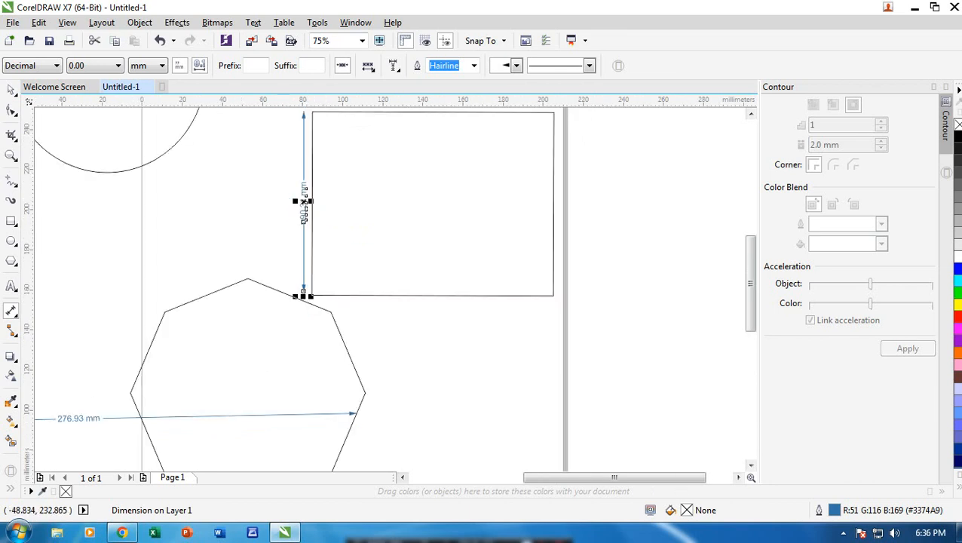
left_click(11, 90)
left_click(378, 180)
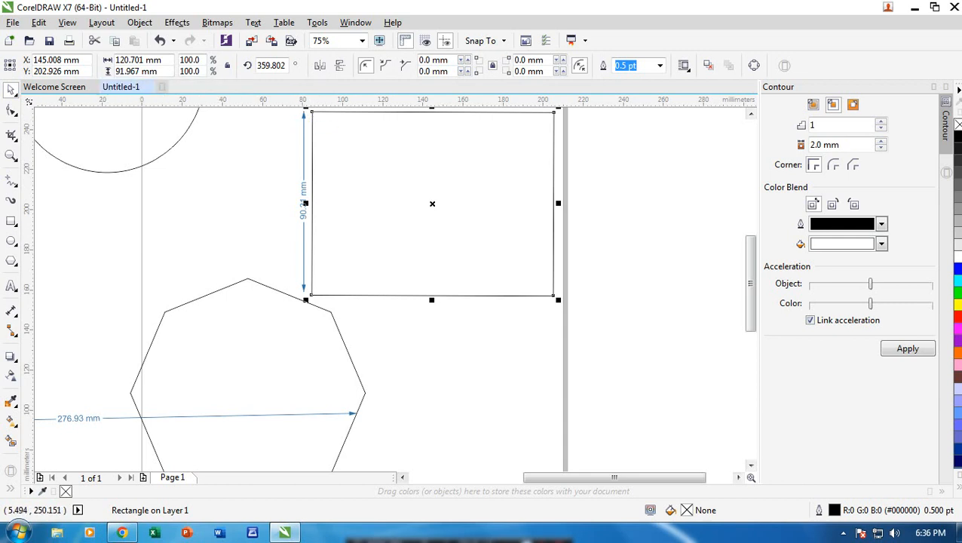
left_click(287, 201)
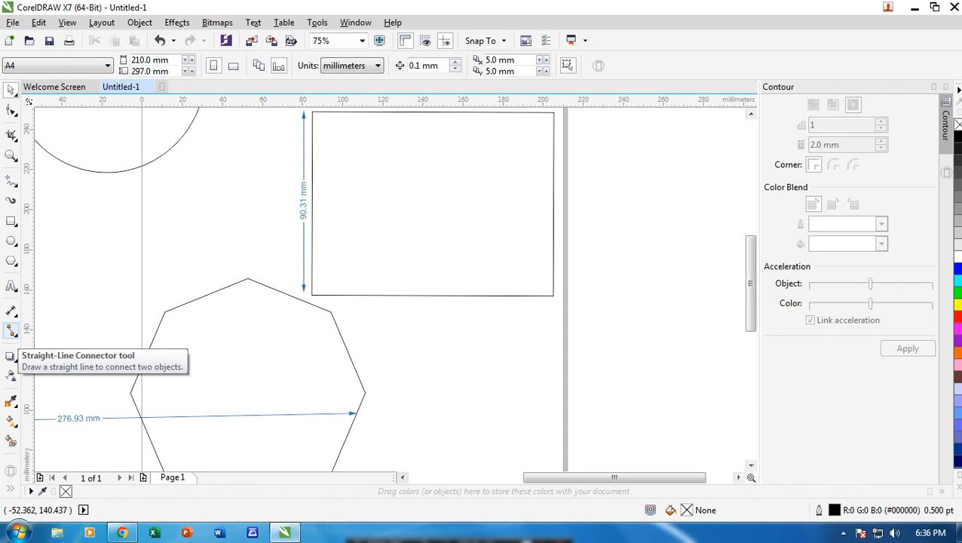
Draw joined straight-line connectors forming a slanted four-sided outline below the rectangle, with one corner at its bottom midpoint.
left_click(12, 330)
left_click_drag(398, 347, 508, 349)
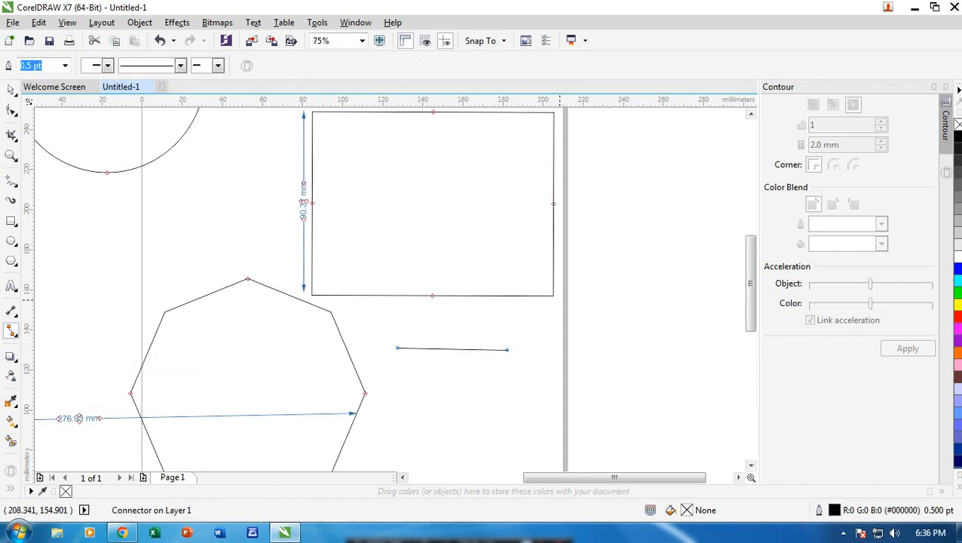
left_click(560, 301)
left_click_drag(544, 309, 508, 349)
mouse_move(372, 301)
left_mouse_down()
mouse_move(407, 341)
mouse_move(397, 348)
left_mouse_up()
left_click_drag(371, 301, 432, 295)
left_click_drag(519, 302, 433, 296)
left_click_drag(519, 304, 546, 309)
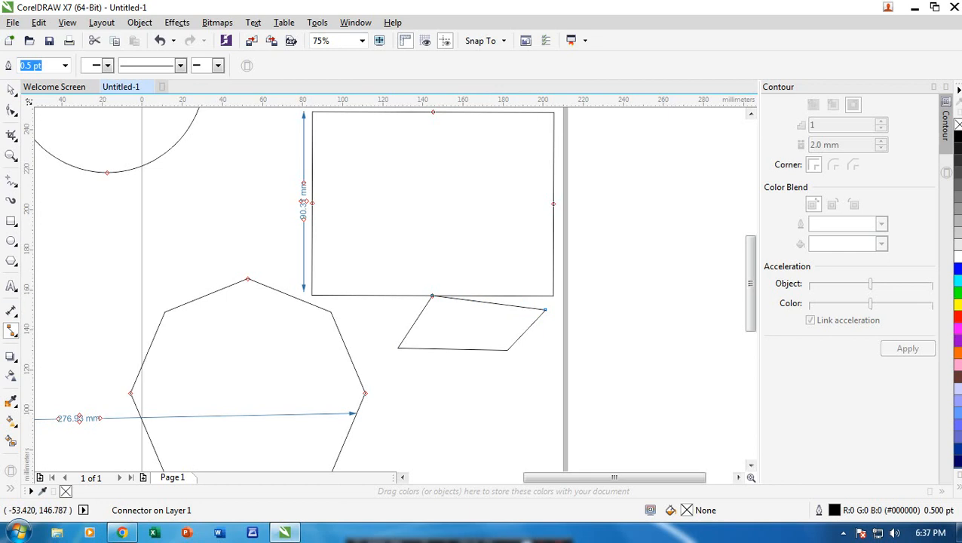
left_click(11, 330)
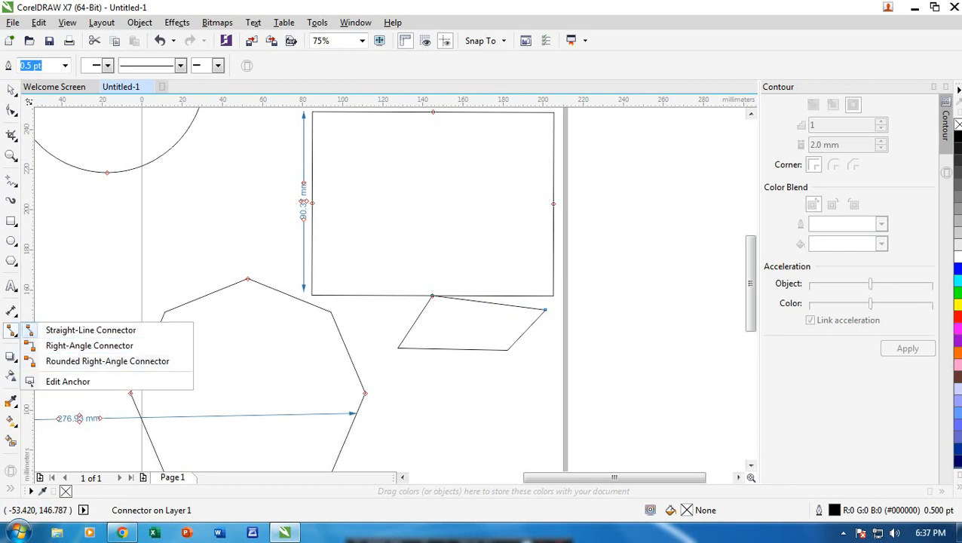
left_click(11, 331)
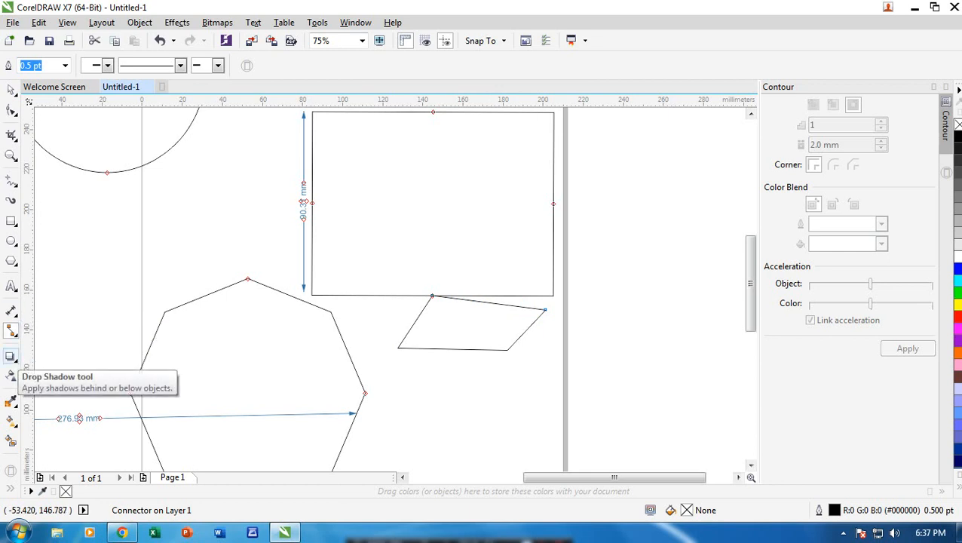
Apply a drop shadow to the unfilled circle, cast from its top edge down to just below its lower edge.
left_click(11, 357)
scroll(302, 266, "down", 5)
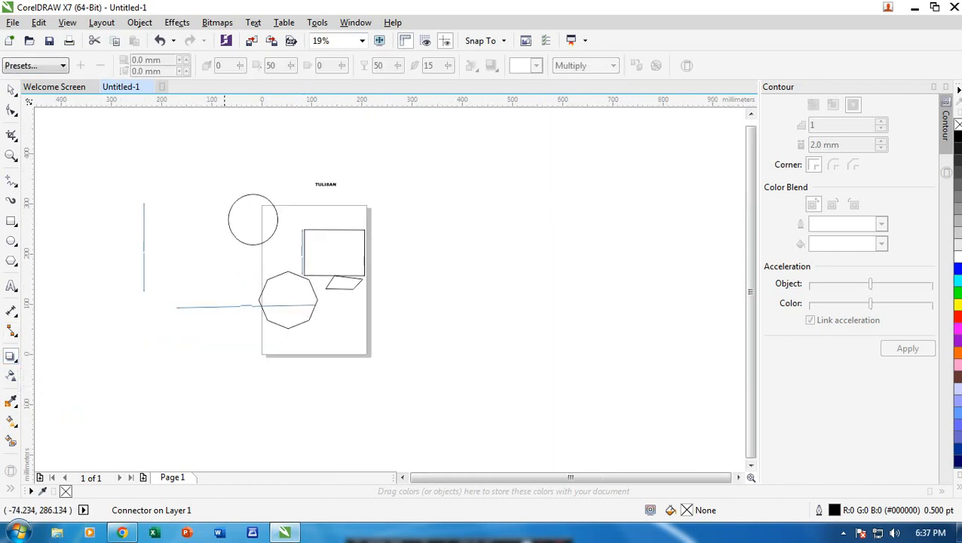
left_click(252, 194)
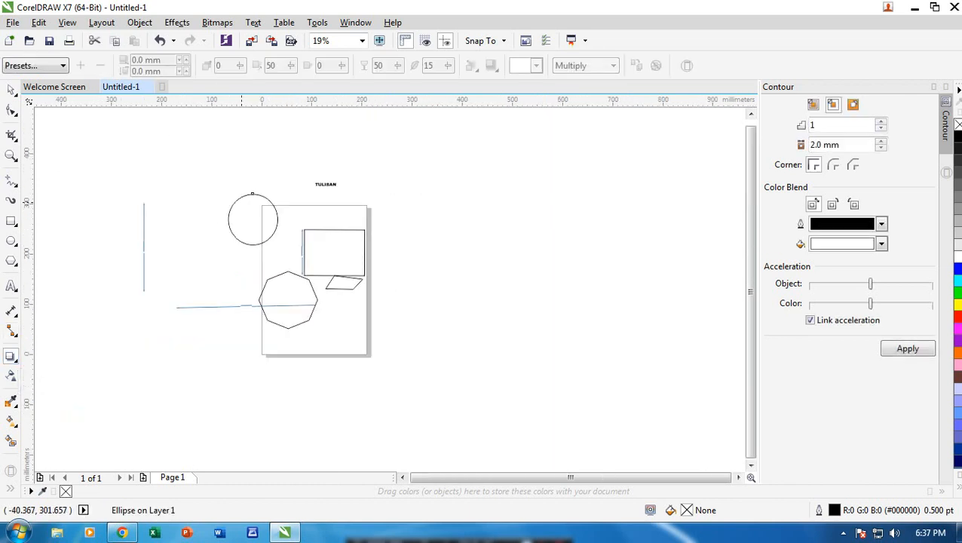
left_click_drag(252, 194, 260, 248)
left_click_drag(252, 195, 261, 247)
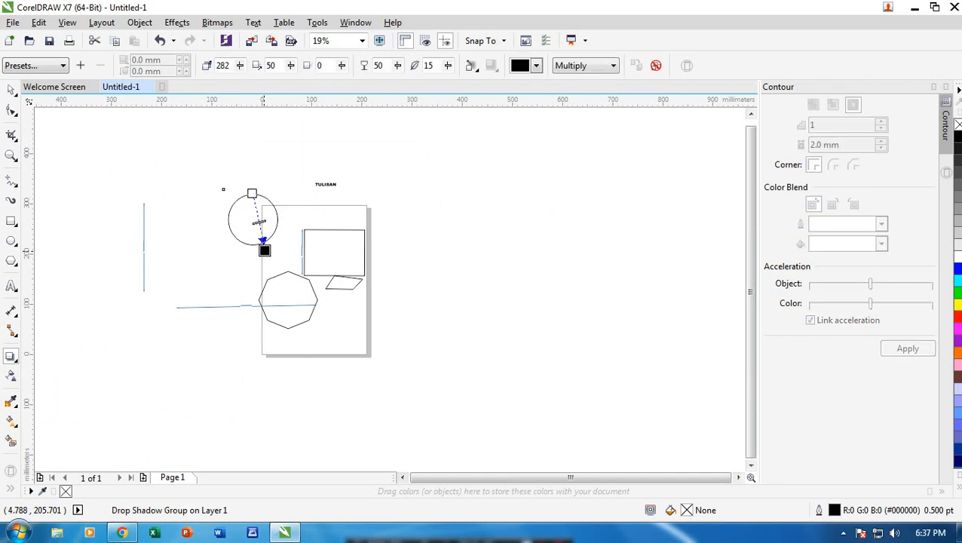
scroll(261, 241, "up", 5)
left_click(11, 90)
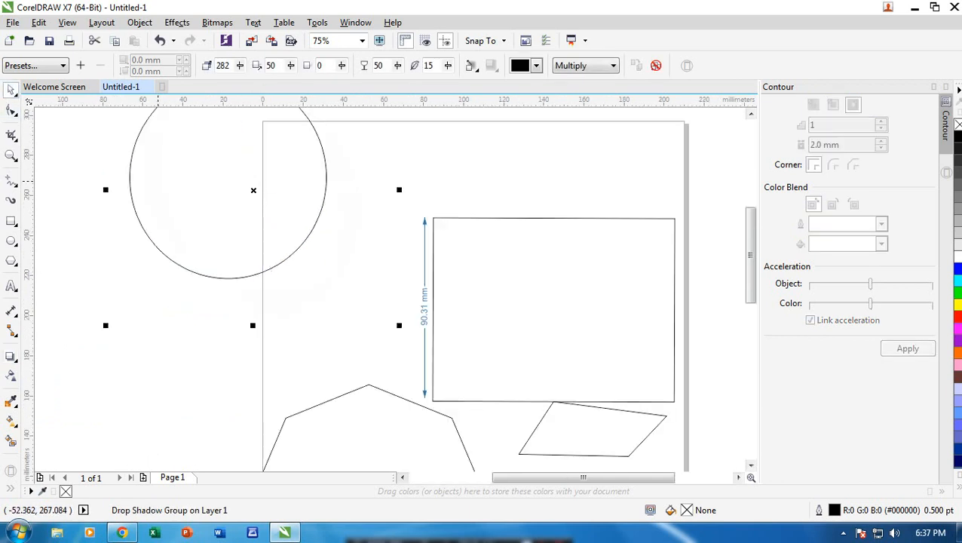
left_click(202, 204)
left_click(277, 265)
left_click(270, 255)
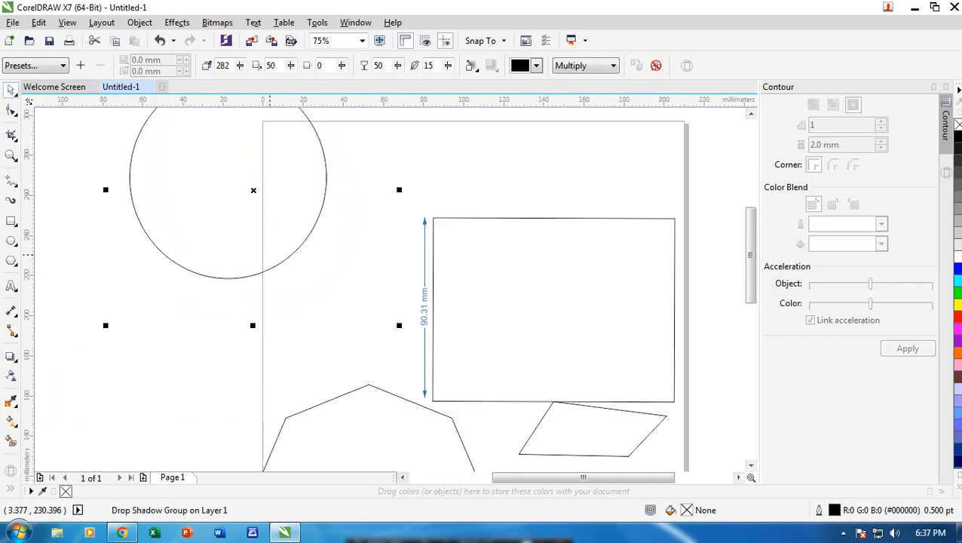
Fill the rectangle with cyan.
scroll(270, 255, "down", 1)
left_click(409, 276)
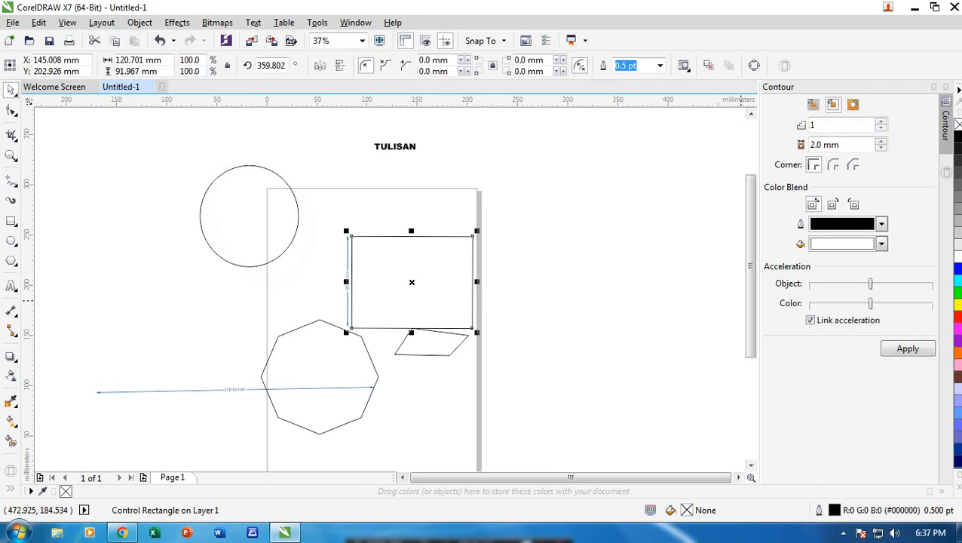
left_click(956, 279)
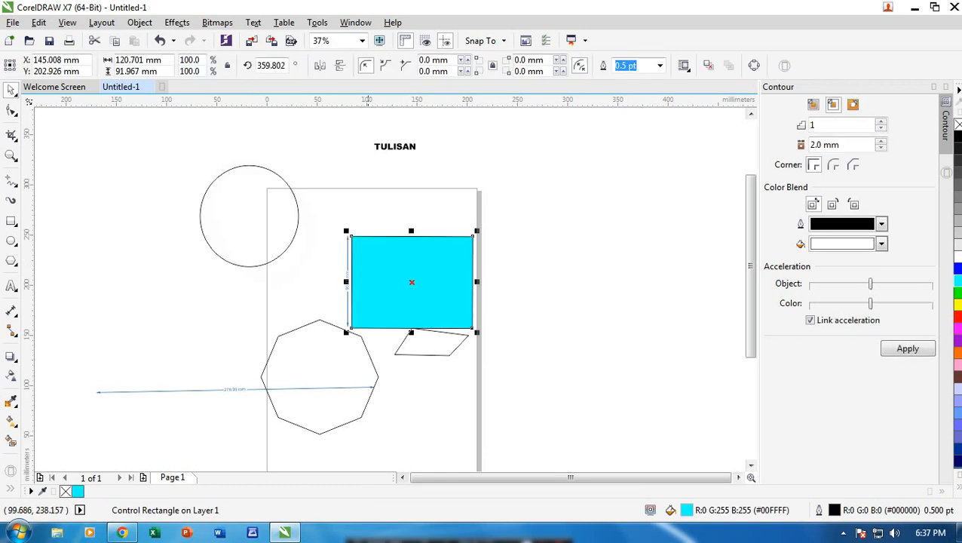
Apply a drop shadow to the cyan rectangle, cast from its left edge to beyond its right edge, and deselect it.
left_click(11, 356)
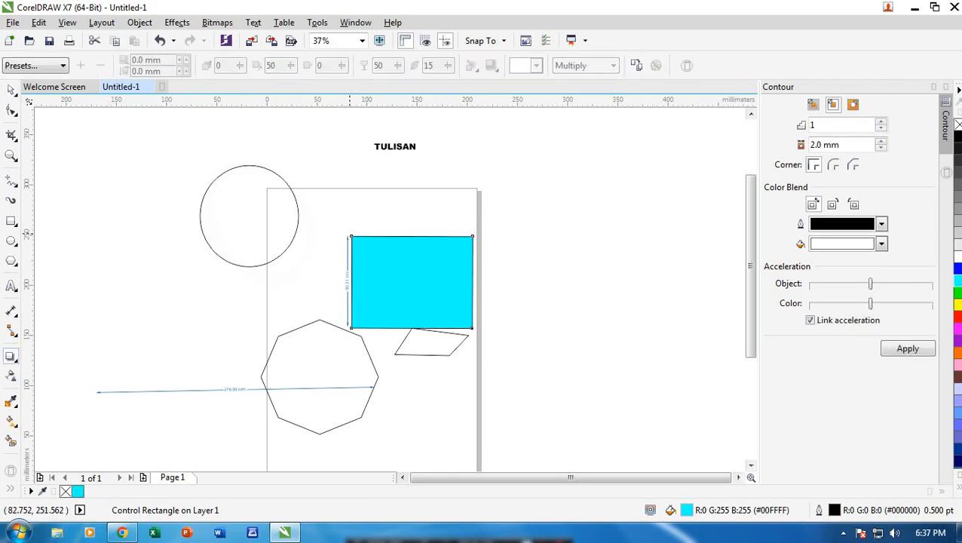
left_click_drag(351, 282, 510, 287)
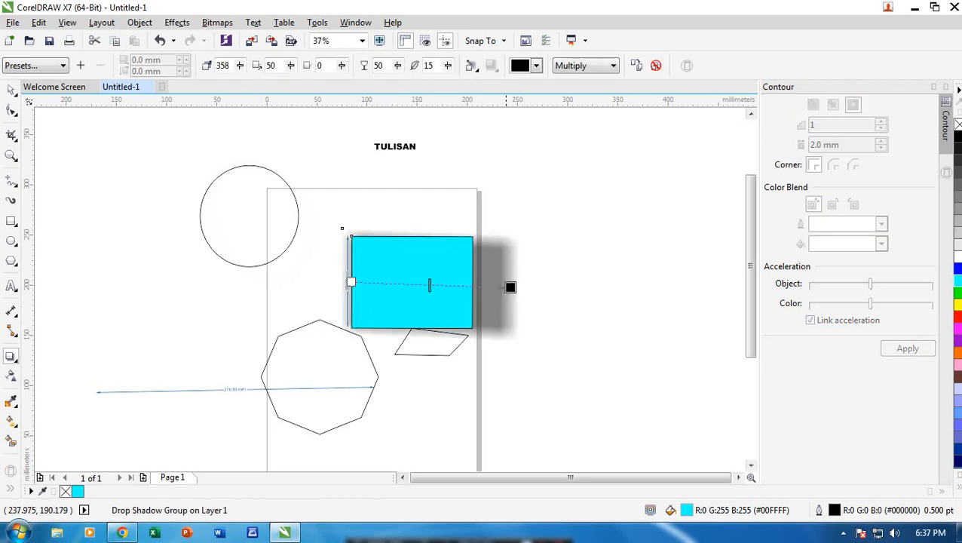
left_click(11, 90)
left_click(71, 280)
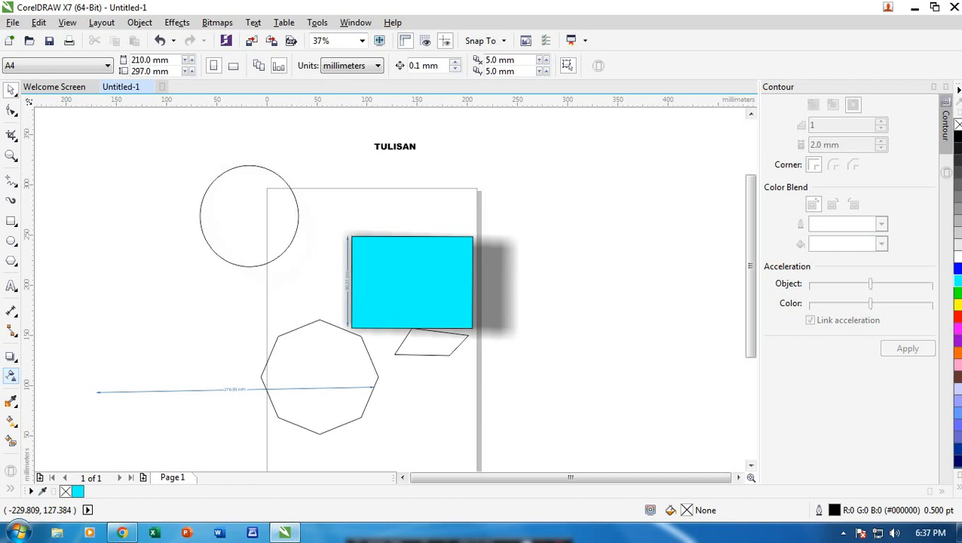
Apply a uniform transparency of 48 to the cyan rectangle and switch it to fountain transparency.
left_click(11, 376)
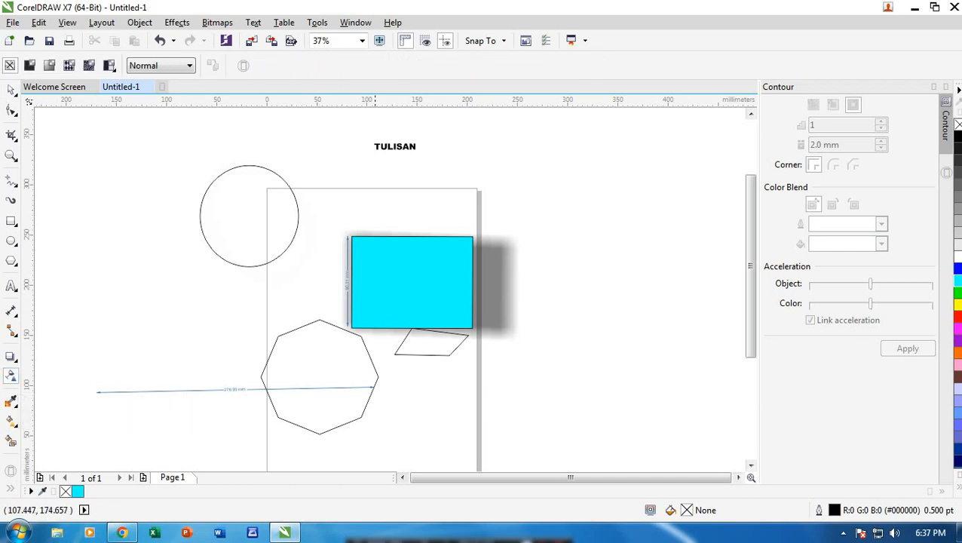
left_click(368, 306)
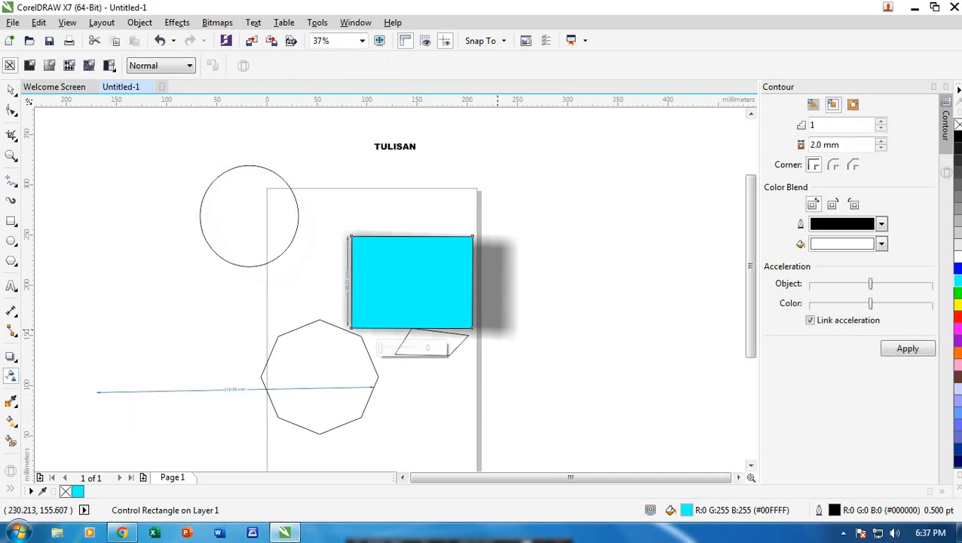
mouse_move(380, 348)
left_mouse_down()
mouse_move(416, 348)
mouse_move(398, 347)
left_mouse_up()
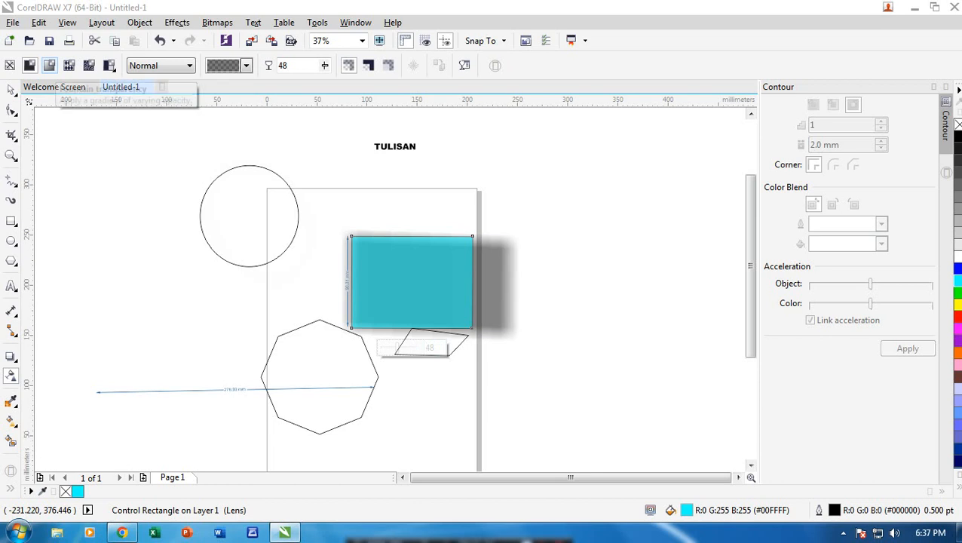
left_click(49, 66)
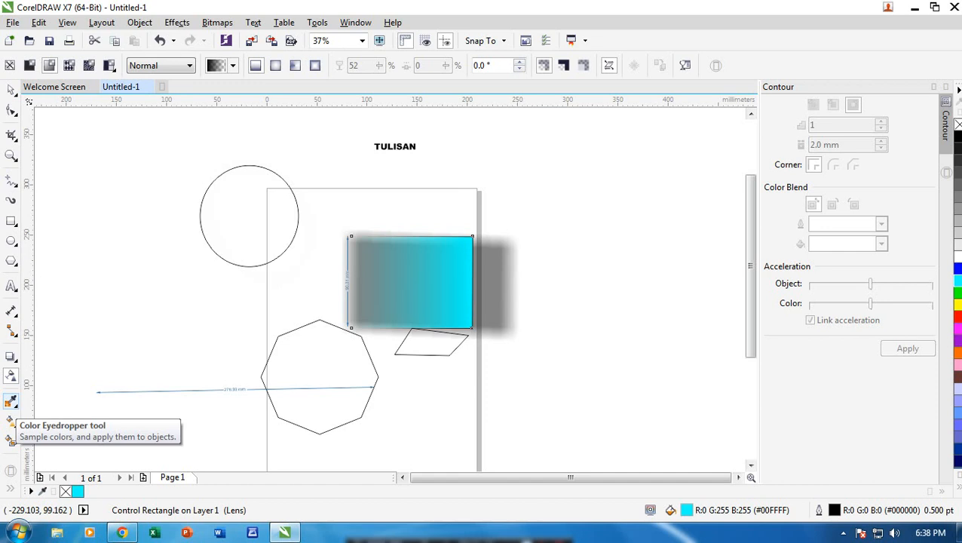
Sample the cyan from the rectangle's unfaded side with the Color Eyedropper, fill the circle with it, and deselect everything.
left_click(10, 401)
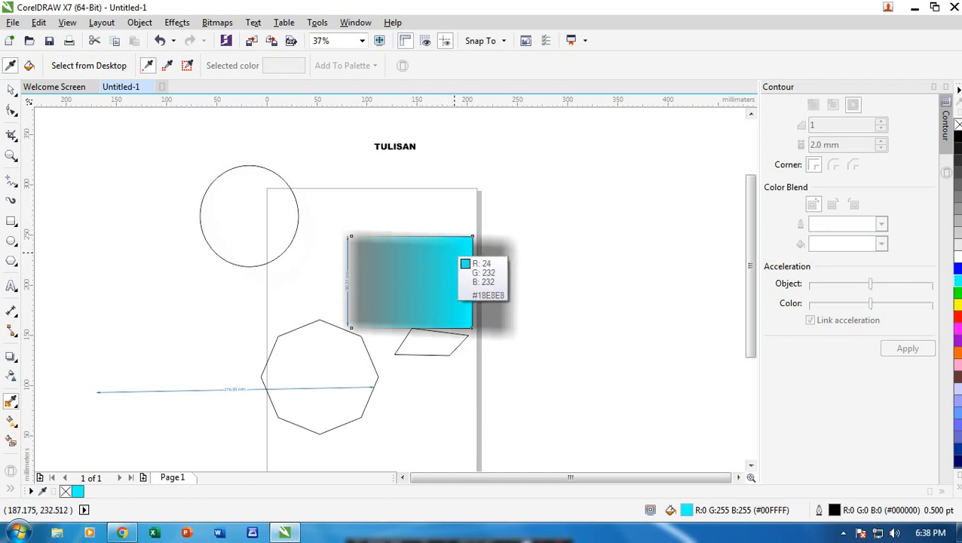
left_click(455, 254)
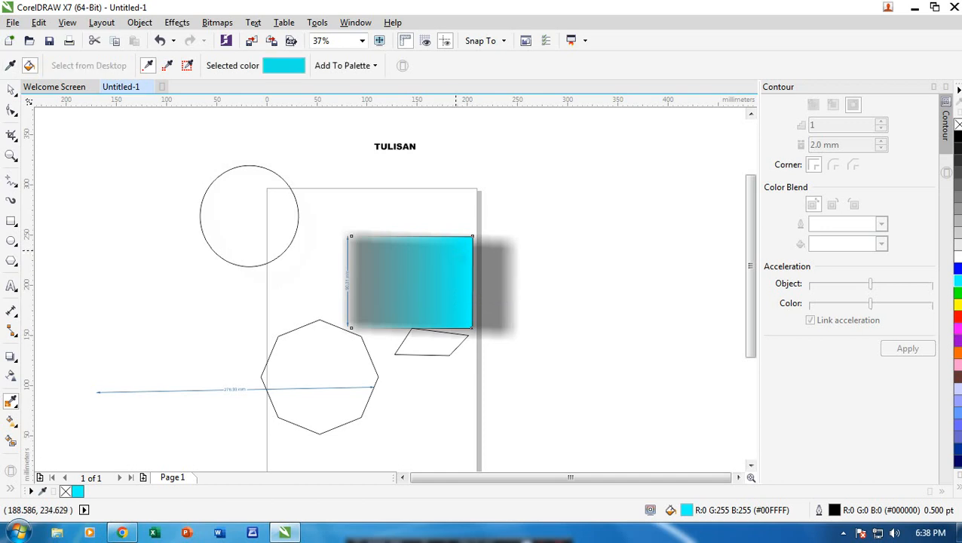
left_click(238, 225)
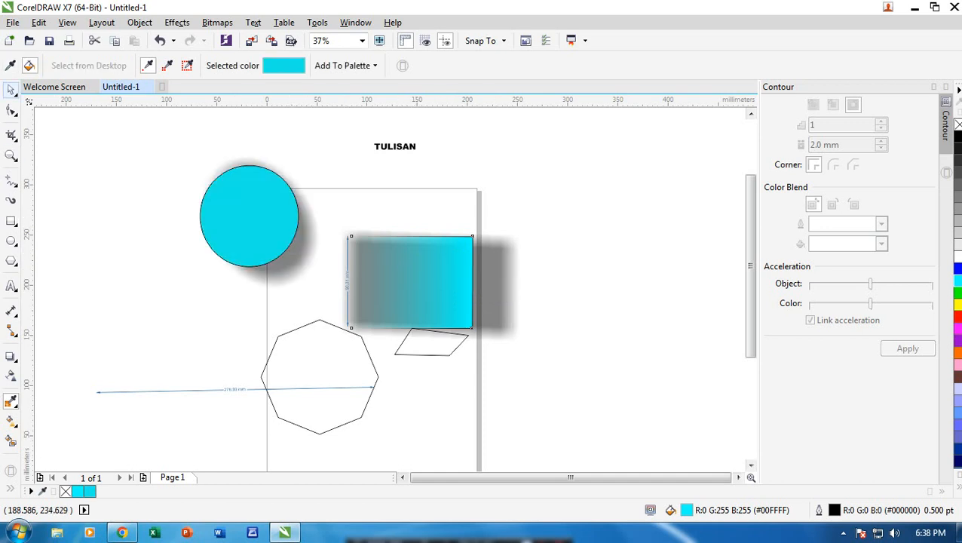
left_click(11, 90)
left_click(157, 178)
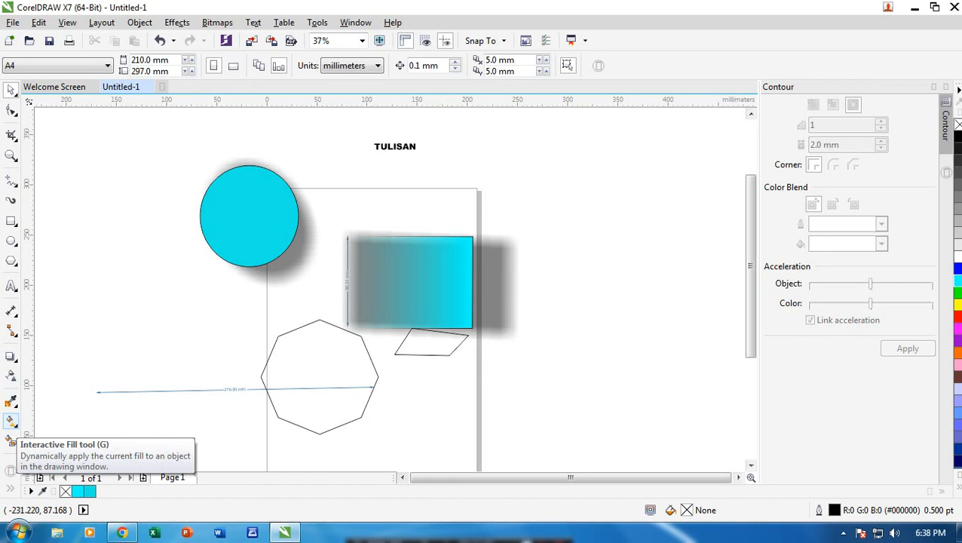
Apply a black-to-white linear fountain fill to the octagon with the Interactive Fill tool, running from near its centre to beyond its right edge.
left_click(10, 421)
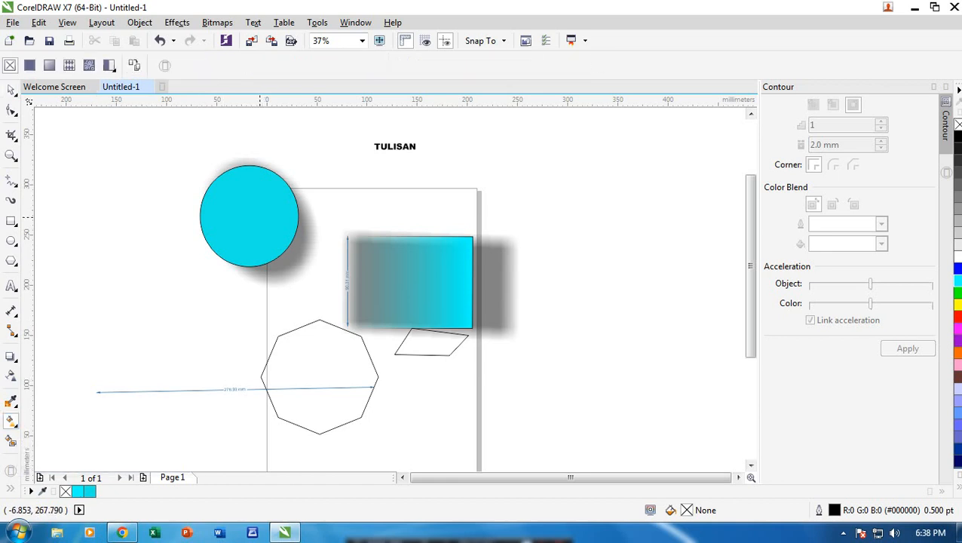
left_click(257, 221)
left_click(319, 376)
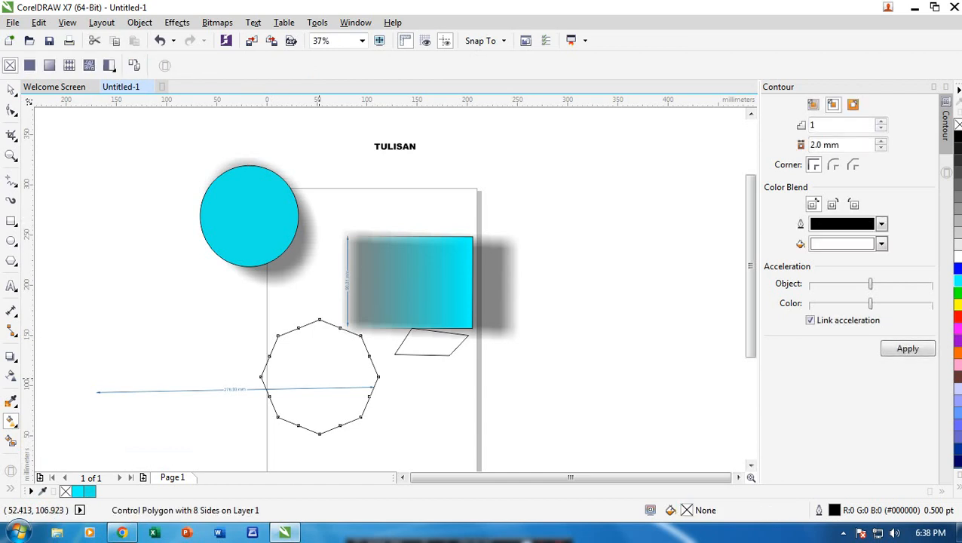
left_click_drag(327, 361, 406, 388)
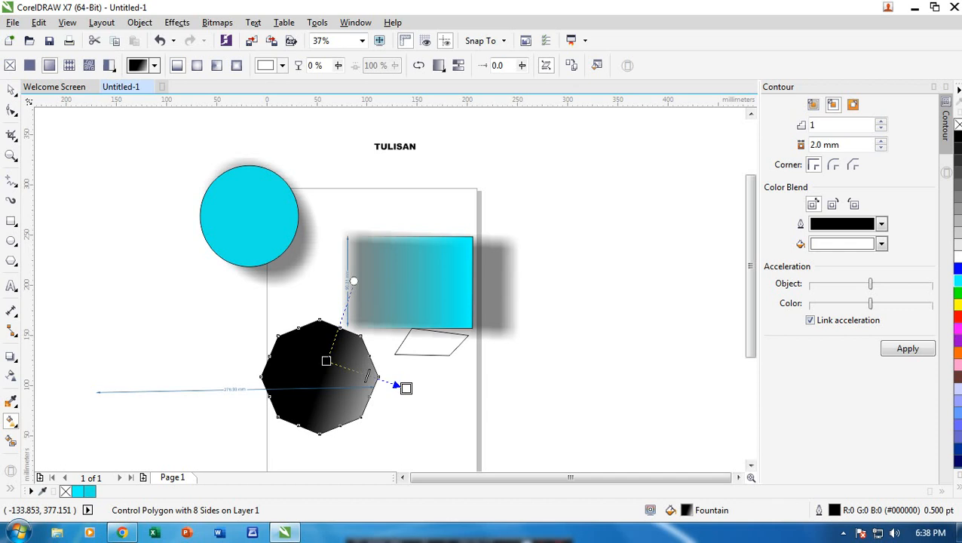
Replace the octagon's gradient with the pink-and-red conical preset from the personal fountain fills, and deselect it.
left_click(141, 66)
left_click(11, 90)
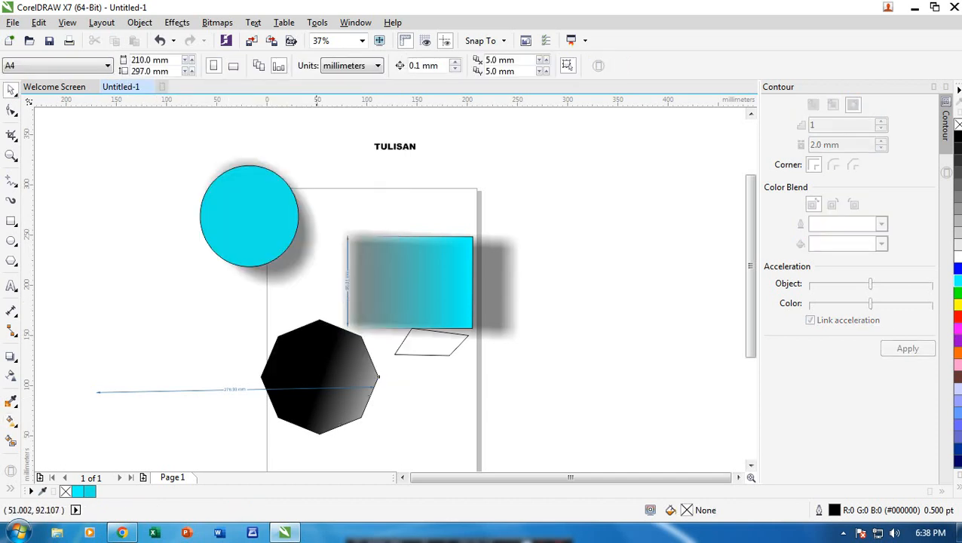
left_click(378, 376)
left_click(10, 420)
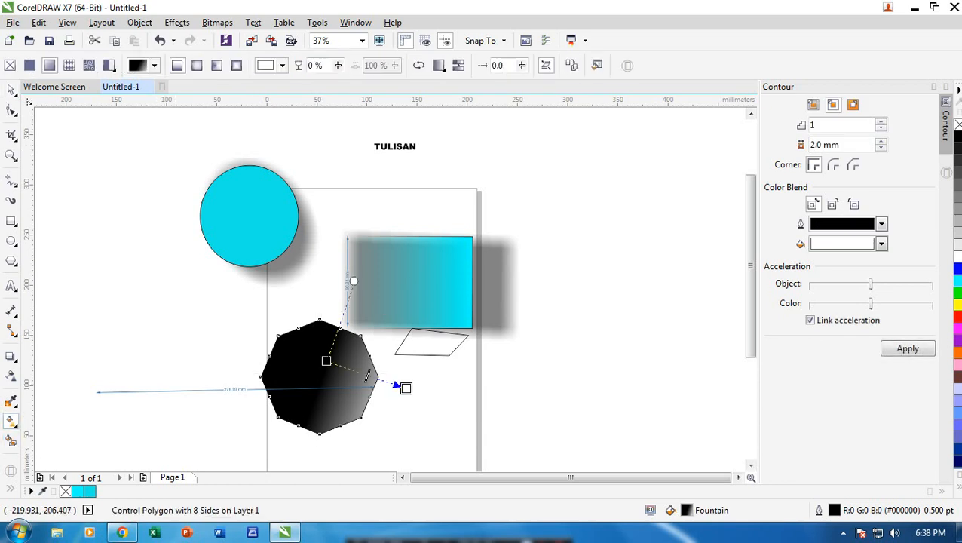
left_click(141, 66)
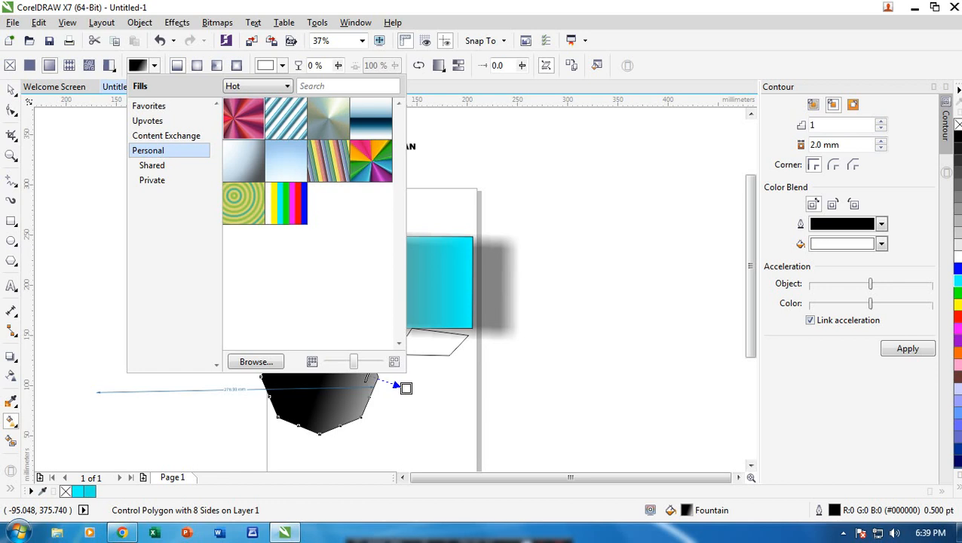
left_click(244, 118)
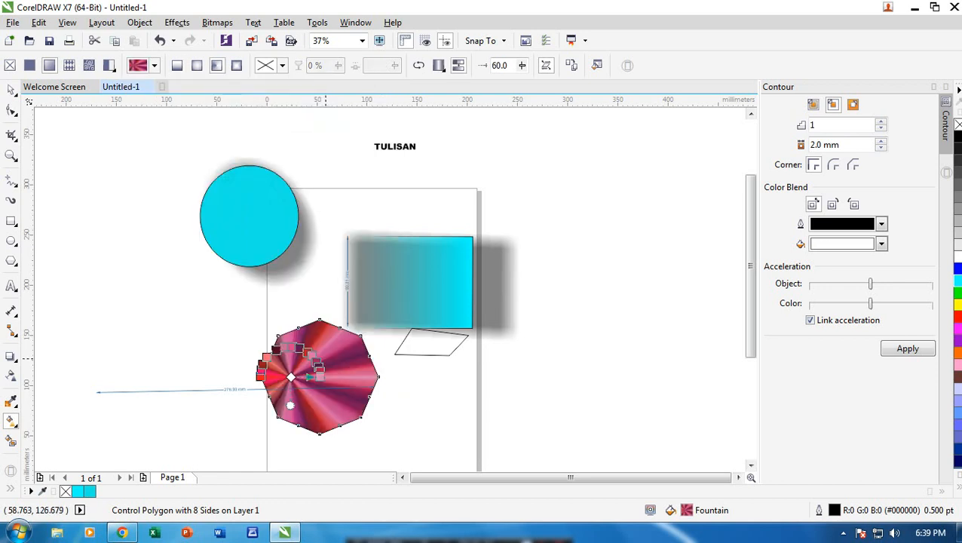
left_click(421, 395)
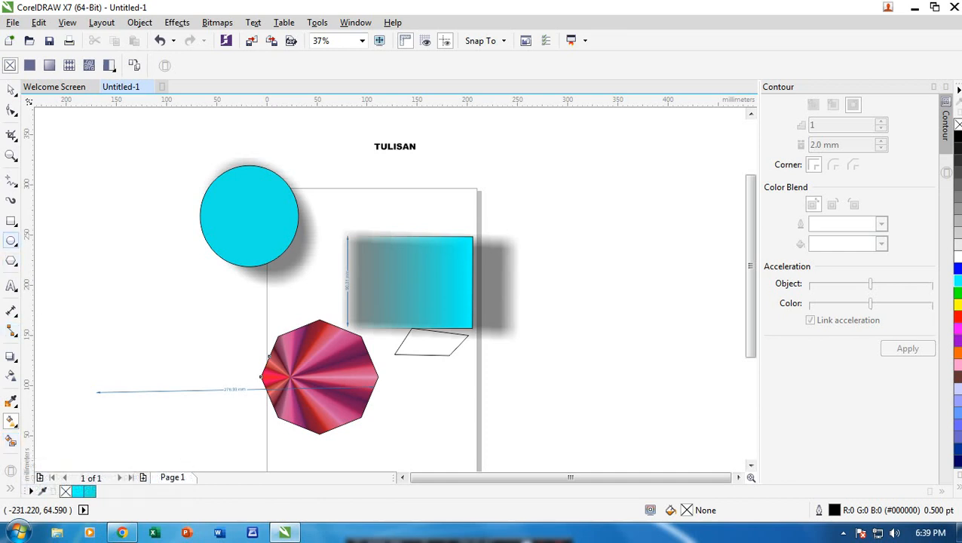
Draw a rectangle about 109 x 73 mm to the lower left of the circle and fill it with red.
left_click(12, 221)
mouse_move(89, 234)
left_mouse_down()
mouse_move(182, 269)
mouse_move(217, 313)
mouse_move(211, 324)
mouse_move(202, 307)
left_mouse_up()
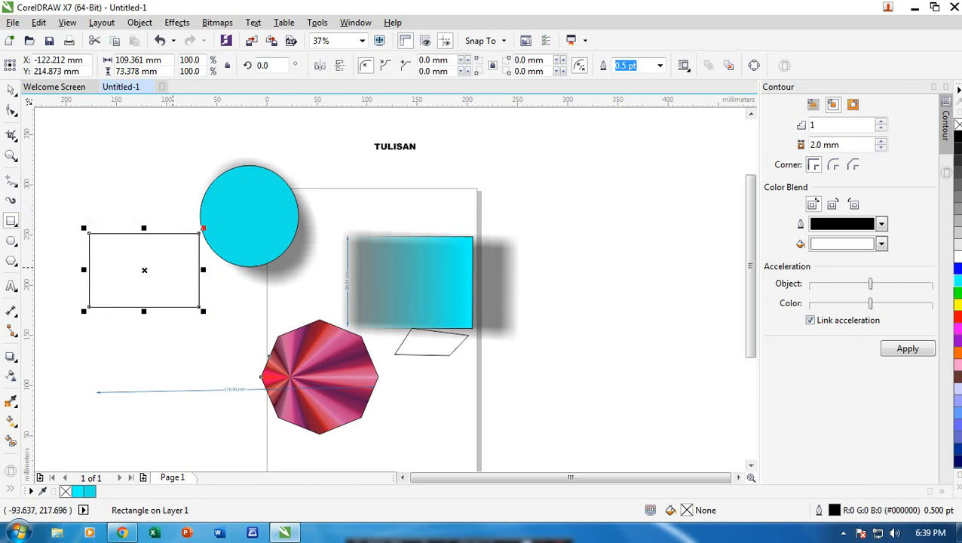
left_click(955, 316)
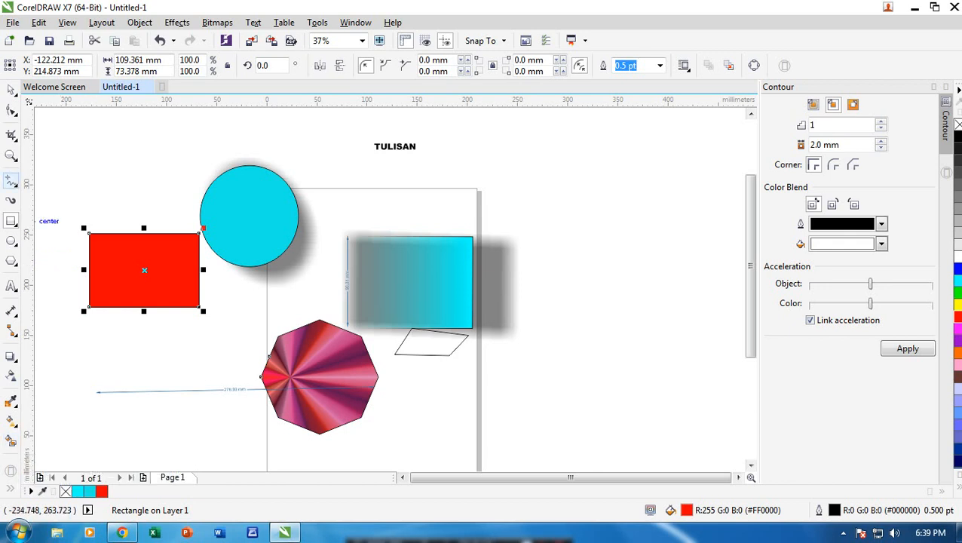
Try to draw a freehand line across the middle of the red rectangle, deleting each attempt.
left_click(11, 182)
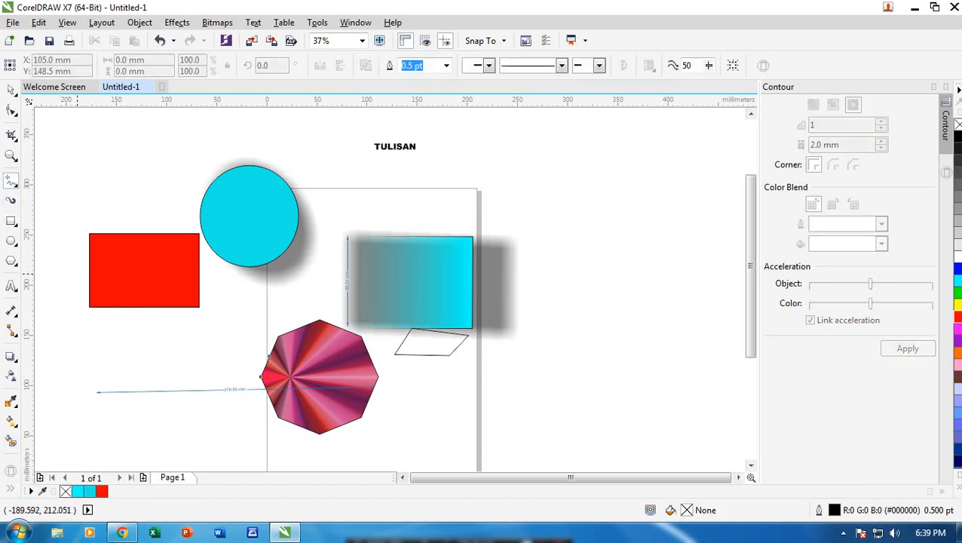
left_click(74, 269)
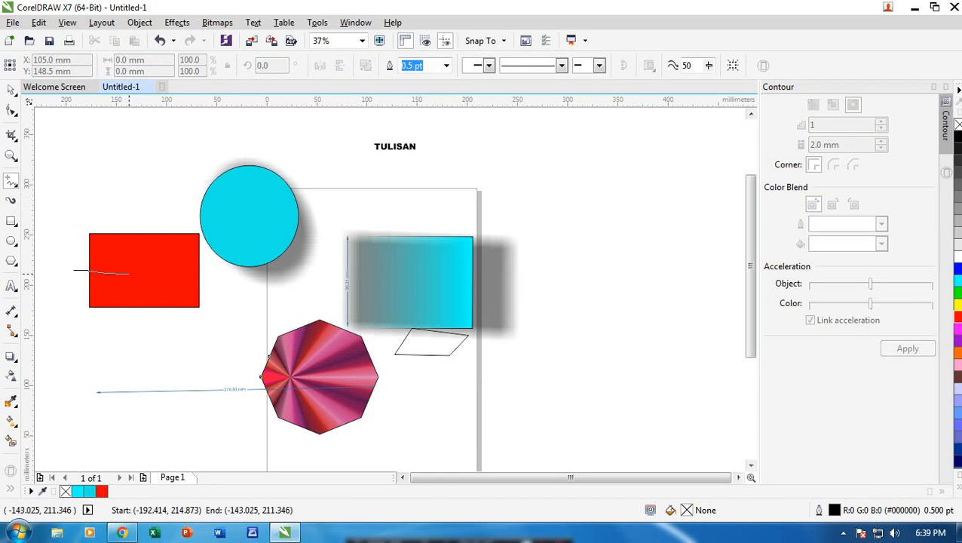
left_click(219, 276)
key("Delete")
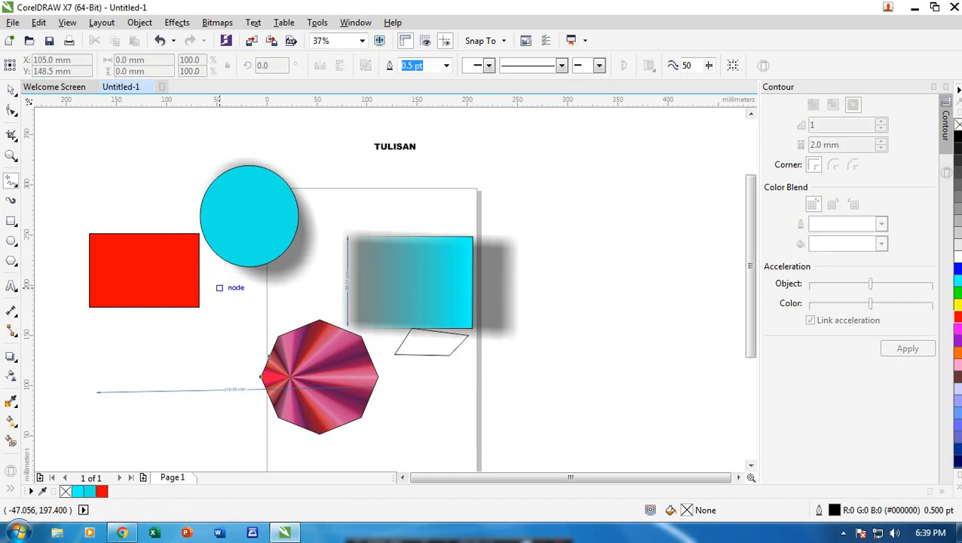
left_click(90, 270)
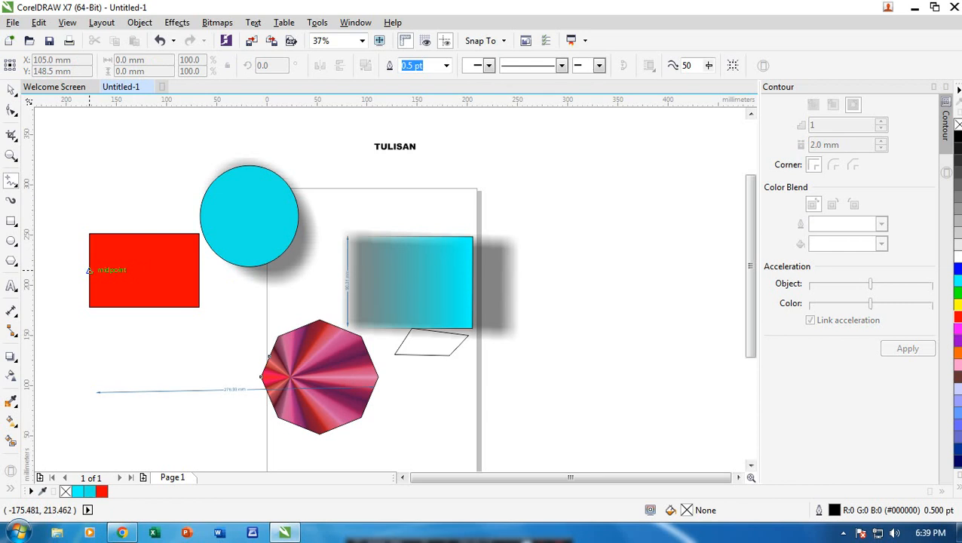
left_click(202, 270)
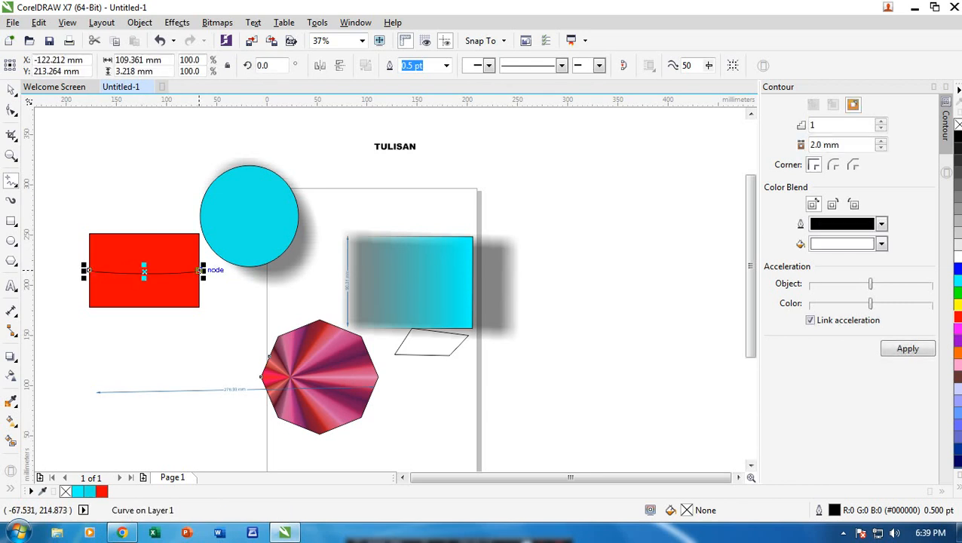
key("Delete")
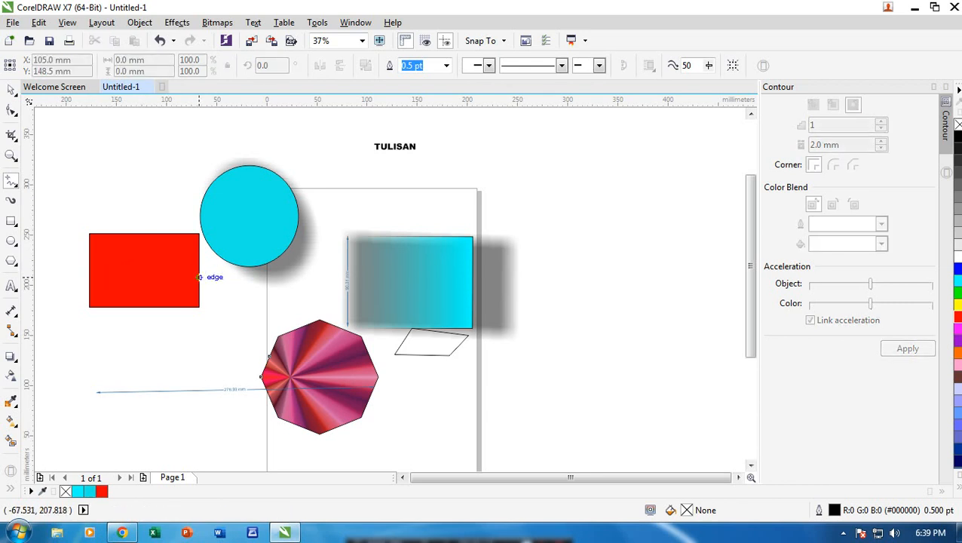
Draw a straight horizontal line with the Pen tool between the midpoints of the red rectangle's left and right edges, and deselect it.
left_click(11, 182)
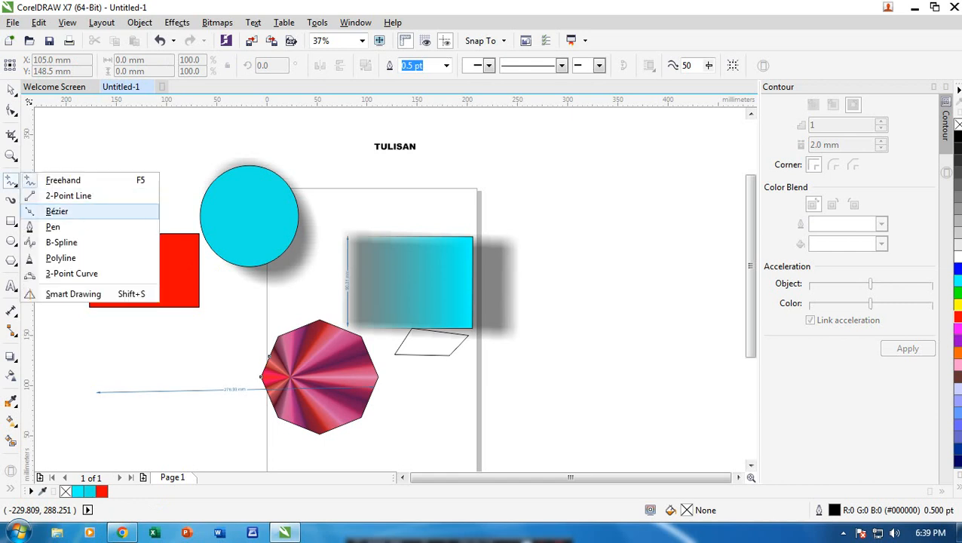
left_click(47, 226)
left_click(89, 270)
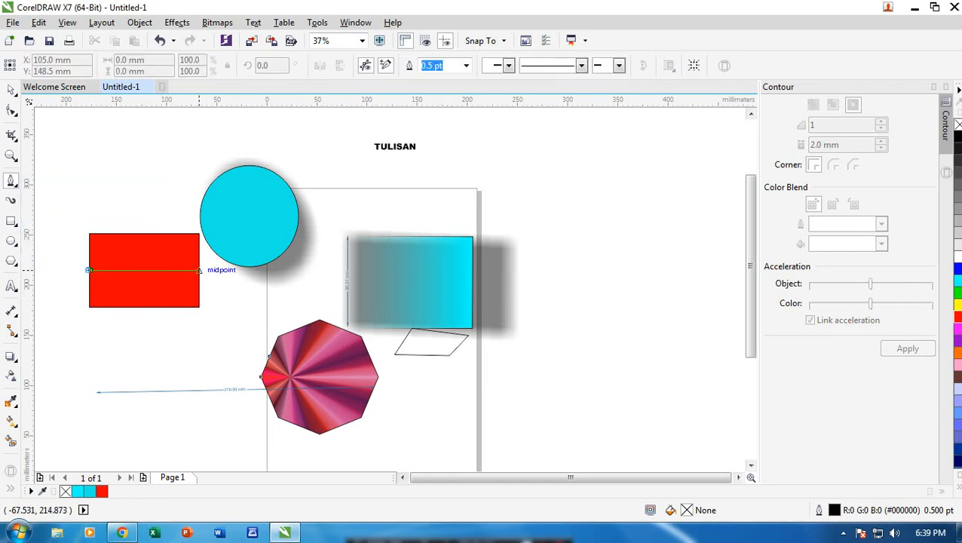
left_click(199, 270)
left_click(11, 89)
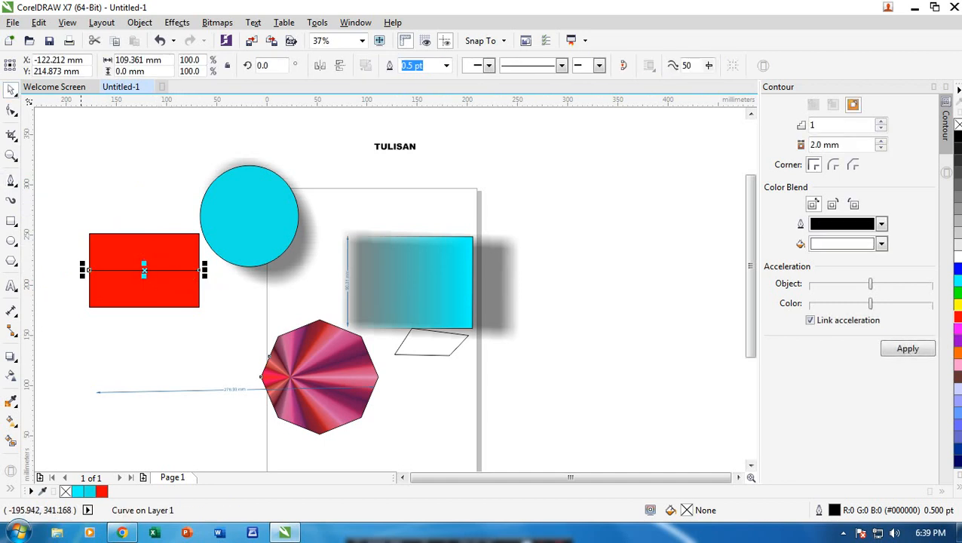
left_click(76, 144)
Smart-fill the lower half of the red rectangle with blue-grey, refill it with white, and deselect it.
scroll(123, 315, "up", 1)
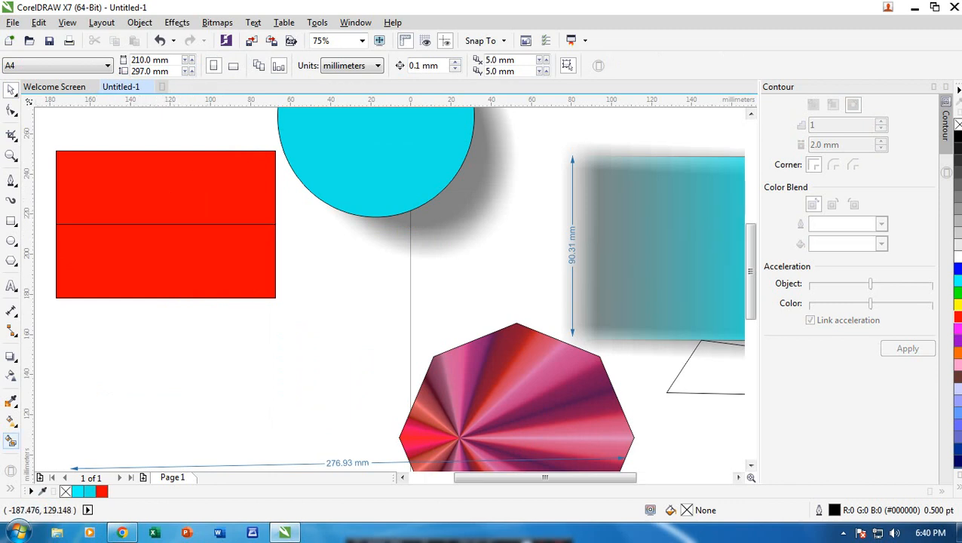
left_click(11, 440)
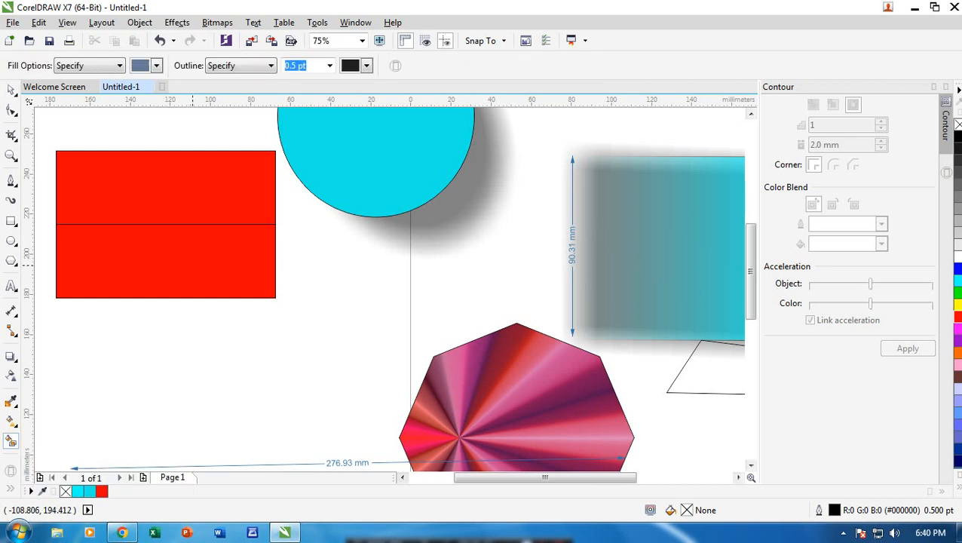
left_click(192, 264)
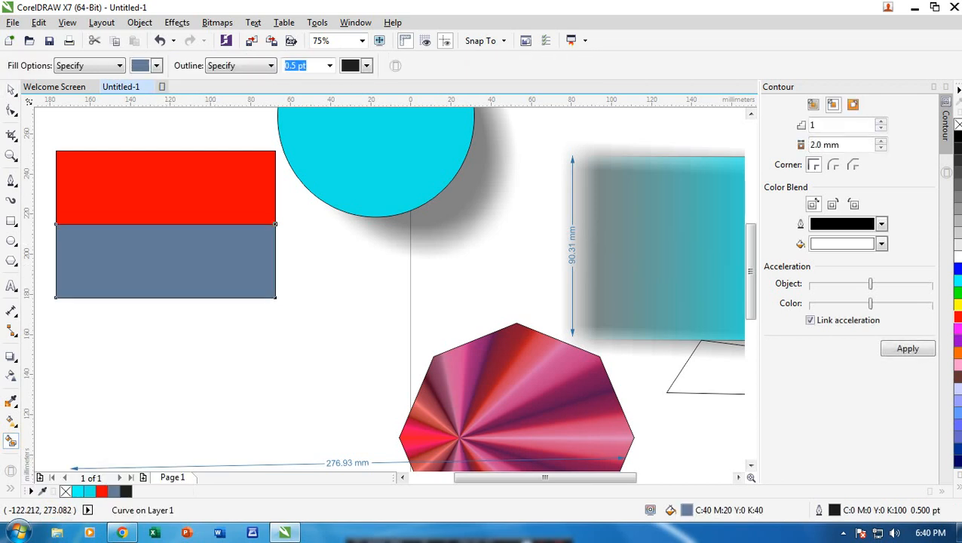
left_click(156, 65)
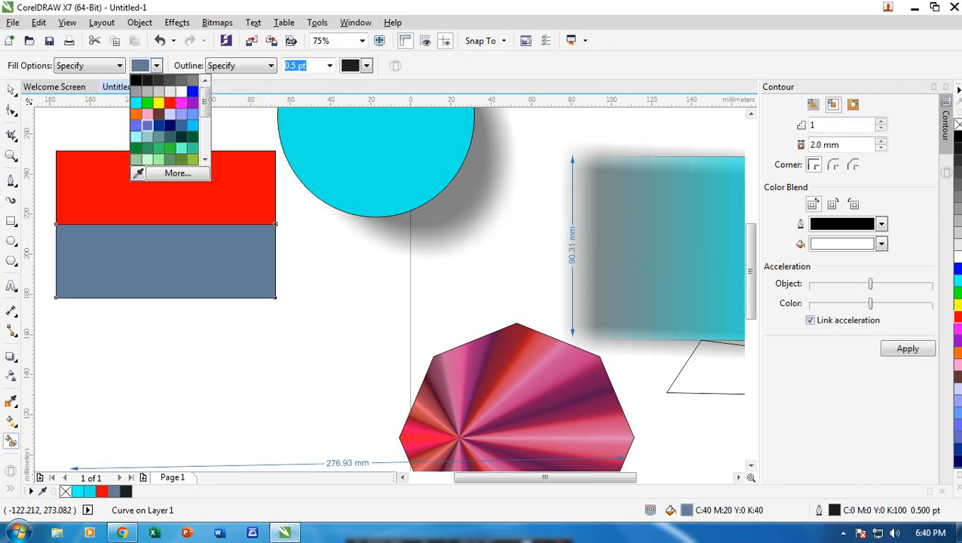
left_click(181, 91)
left_click(166, 249)
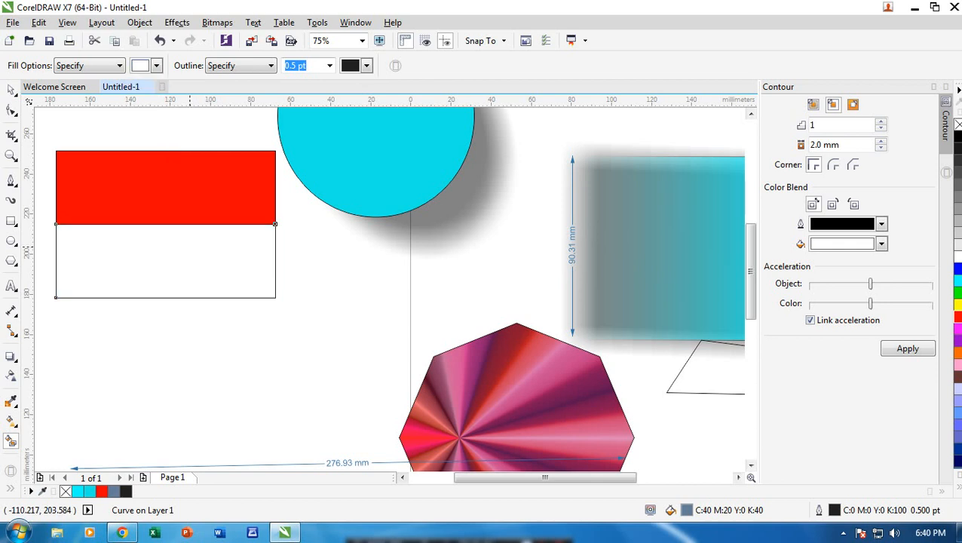
left_click(10, 90)
scroll(175, 192, "down", 1)
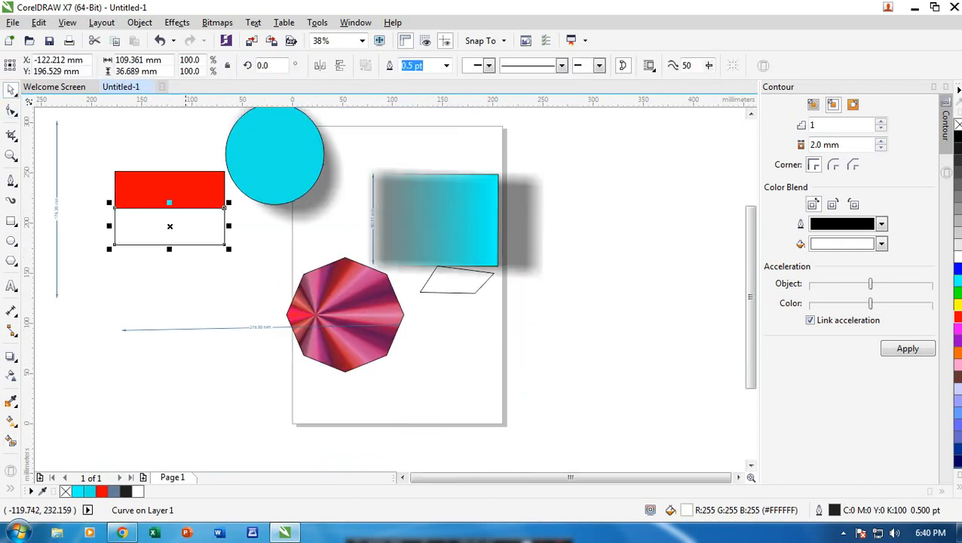
left_click(225, 275)
scroll(262, 207, "down", 1)
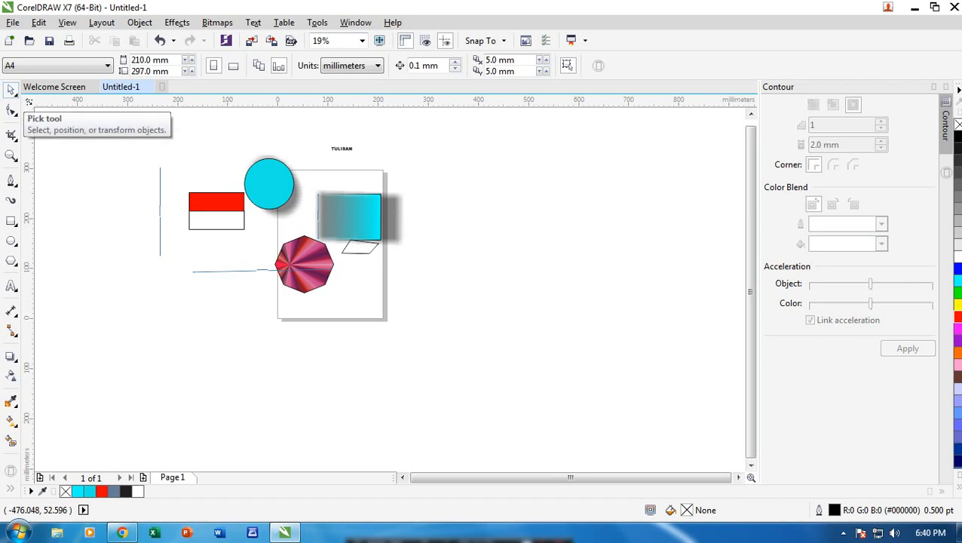
left_click(17, 95)
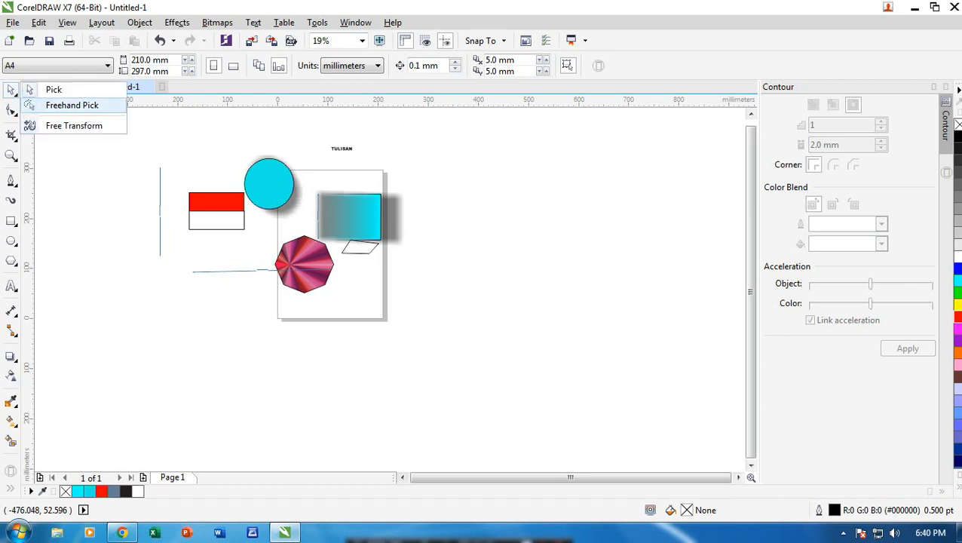
key("Escape")
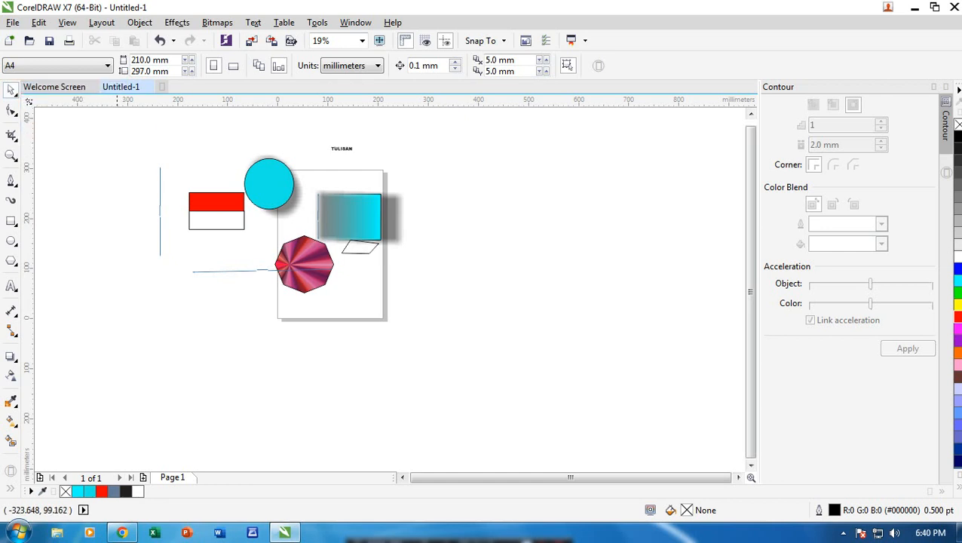